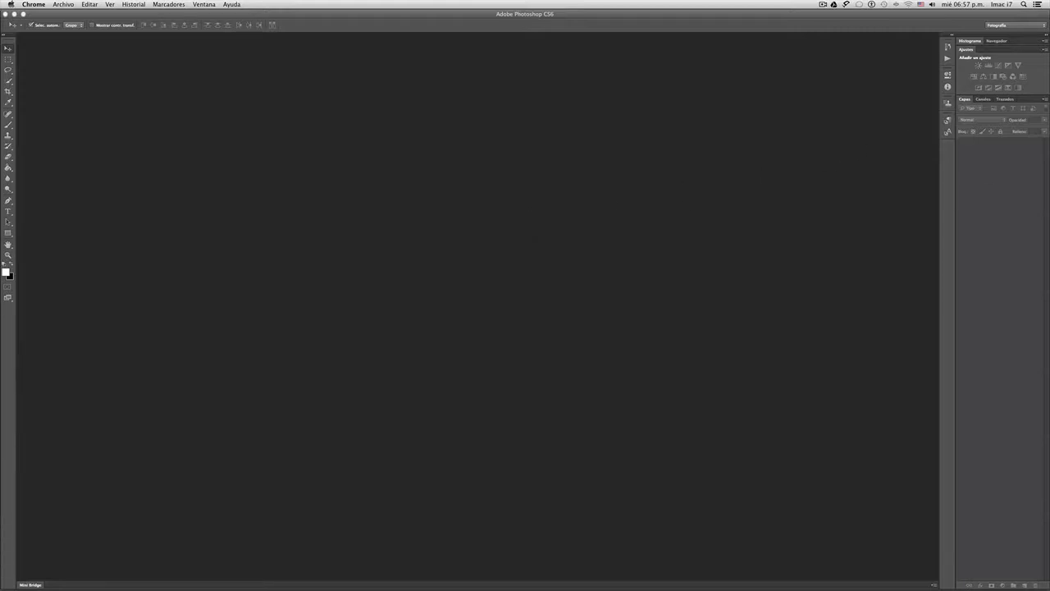
# - Bring Chrome over Photoshop and open the Photoshop CS6 #48 Curves Part IV tutorial
pyautogui.moveTo(1049, 87); pyautogui.dragTo(263, 69)
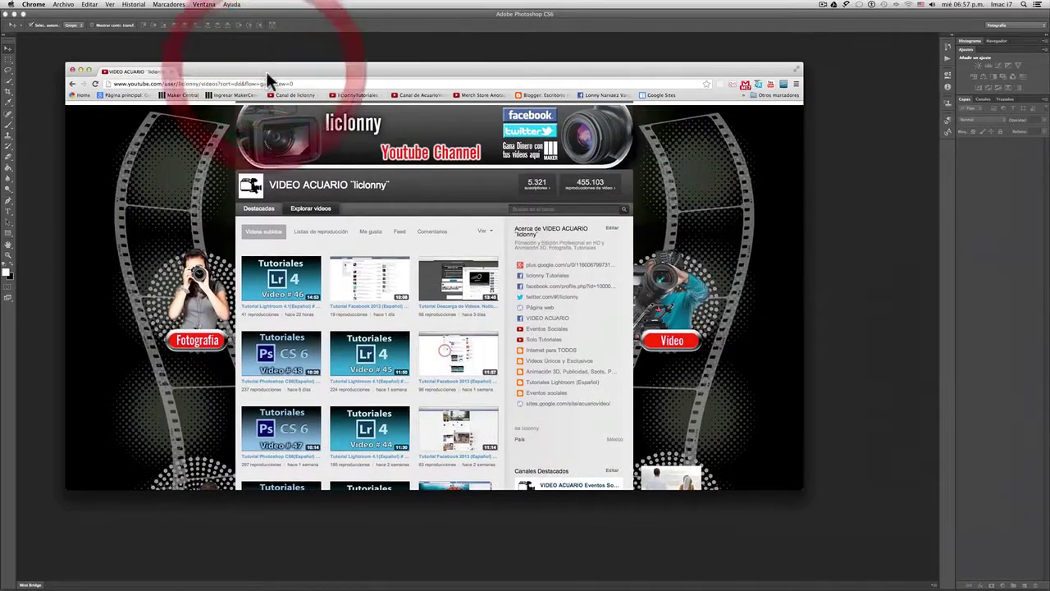
pyautogui.scroll(-2, 411, 328)
pyautogui.scroll(-2, 410, 328)
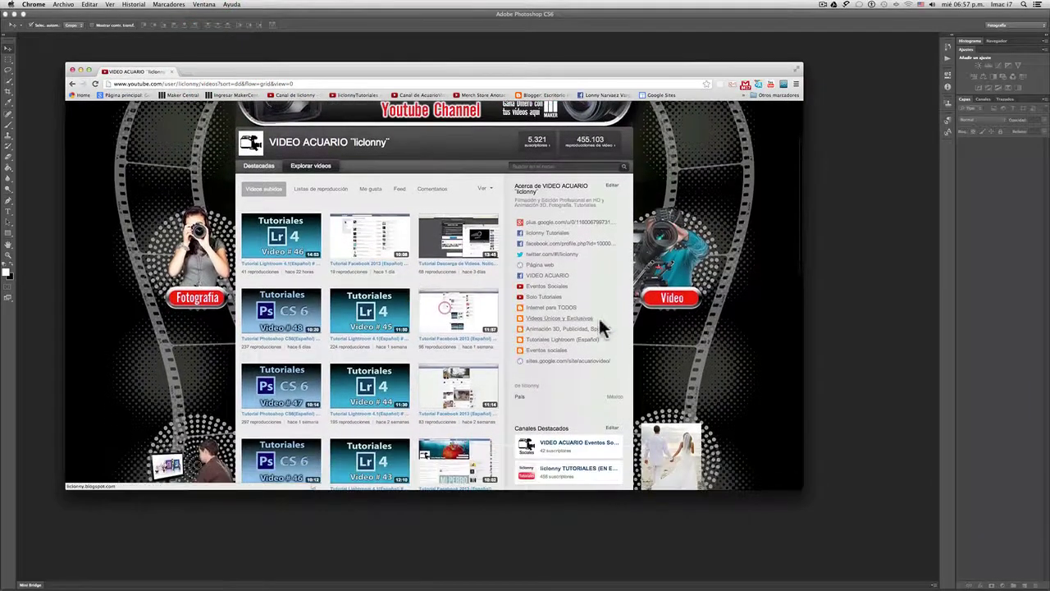
pyautogui.click(293, 311)
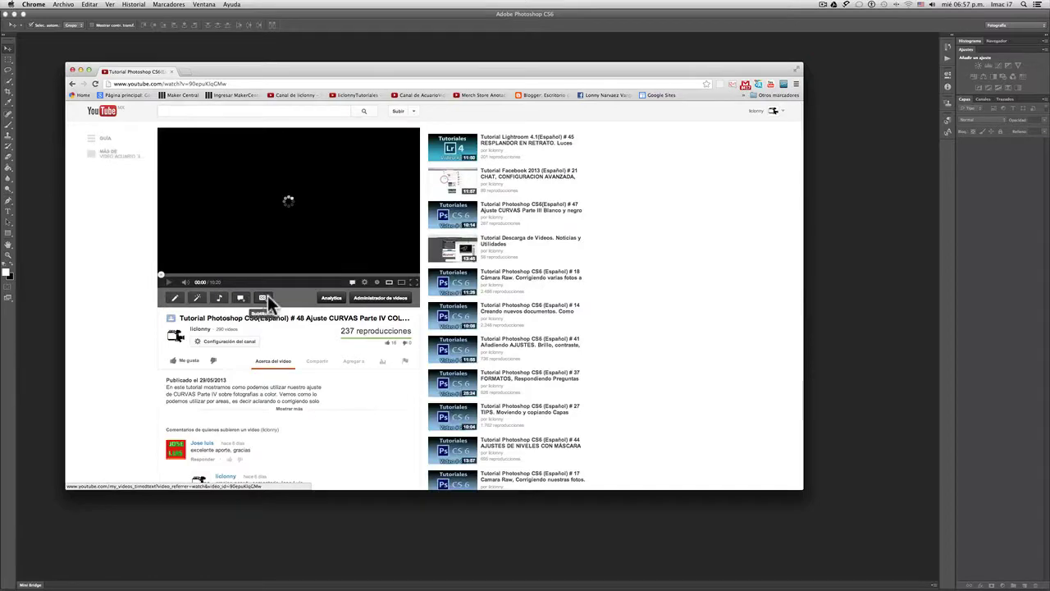
# - Play the video, expand its description and follow the free Photoshop templates adf.ly link
pyautogui.click(168, 282)
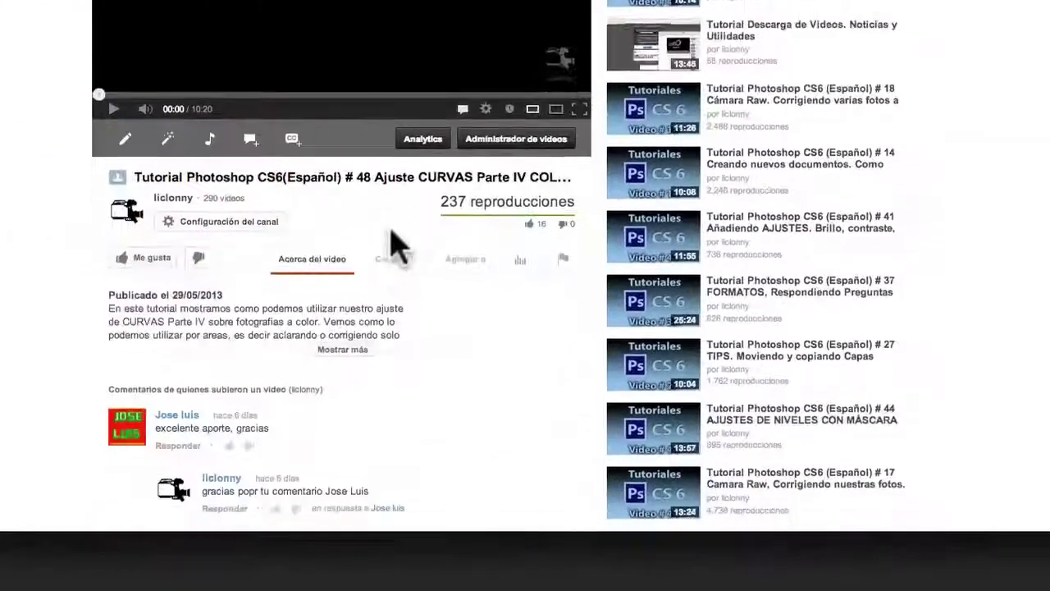
pyautogui.scroll(-3, 394, 241)
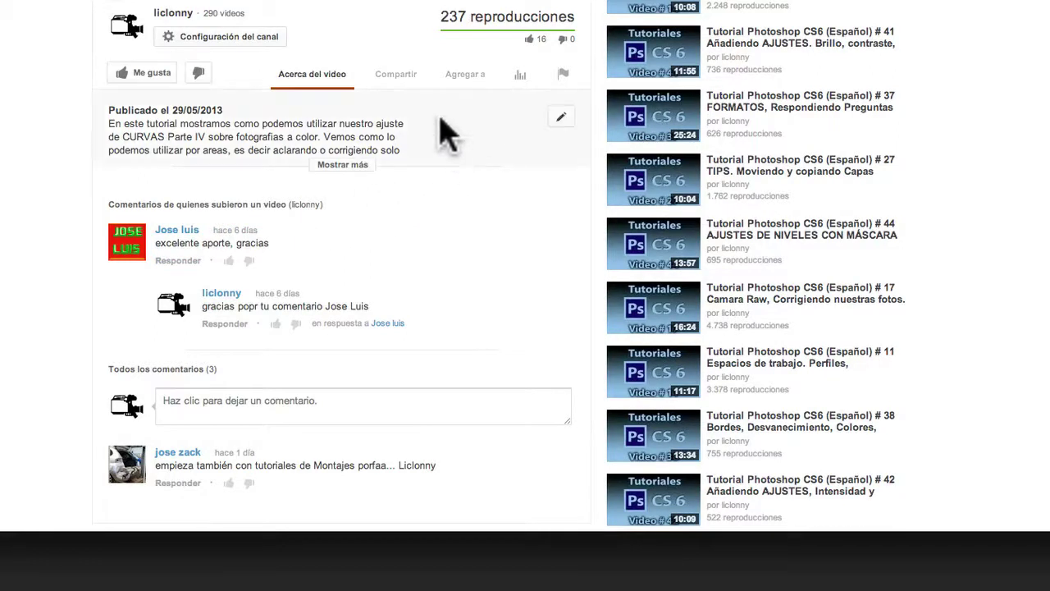
pyautogui.click(342, 164)
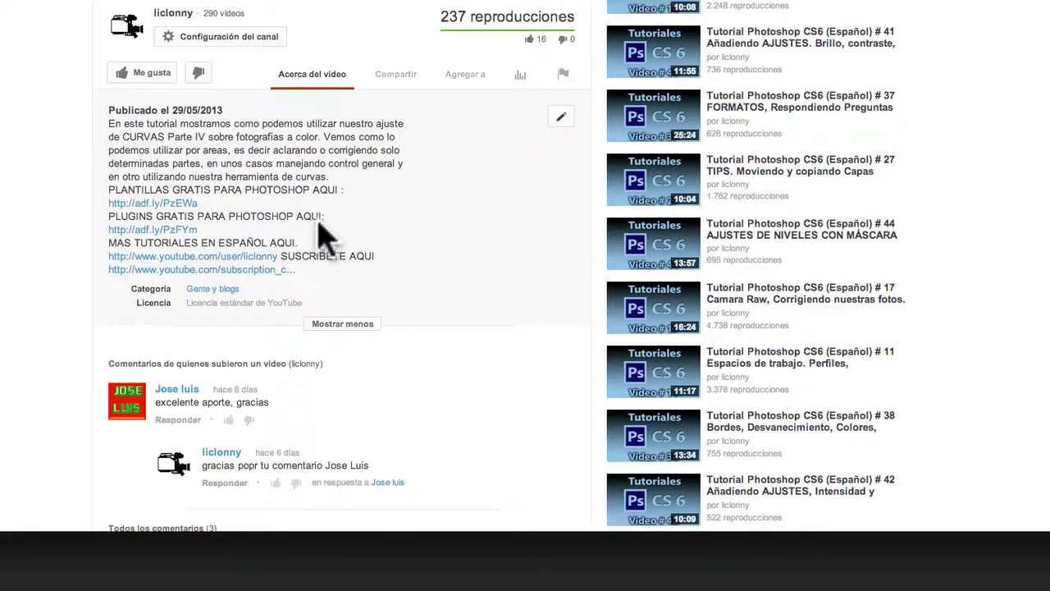
pyautogui.click(176, 204)
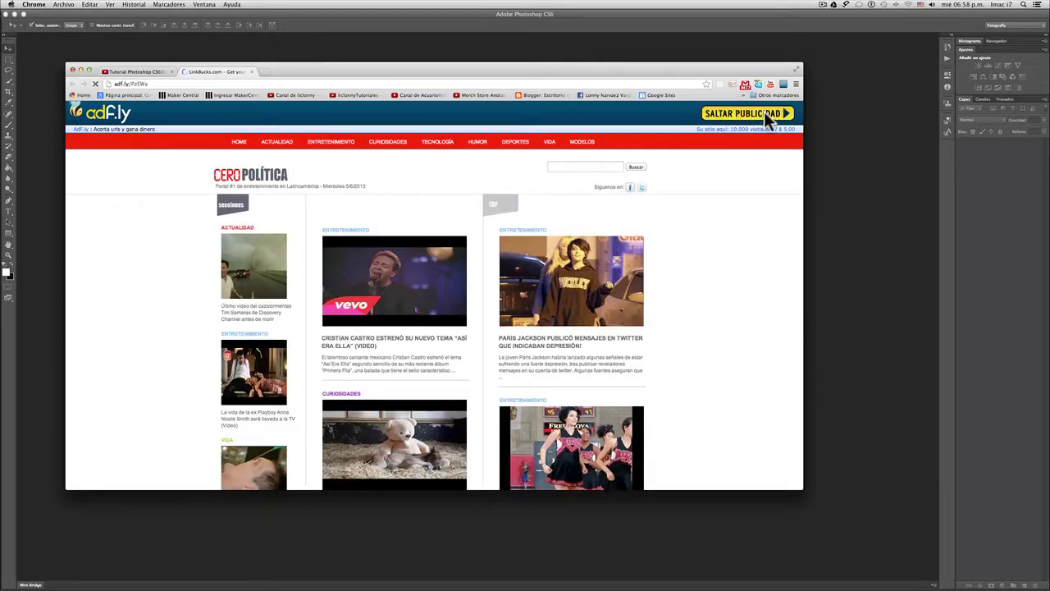
# - Skip the adf.ly and LinkBucks ads and close the blank popup to reach Freepik
pyautogui.click(749, 113)
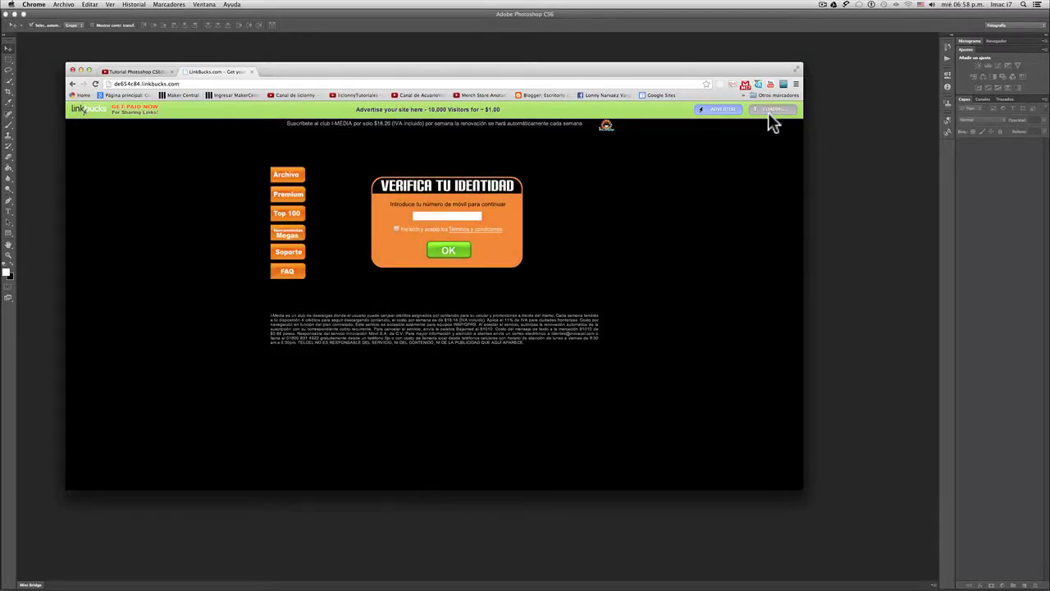
pyautogui.click(768, 113)
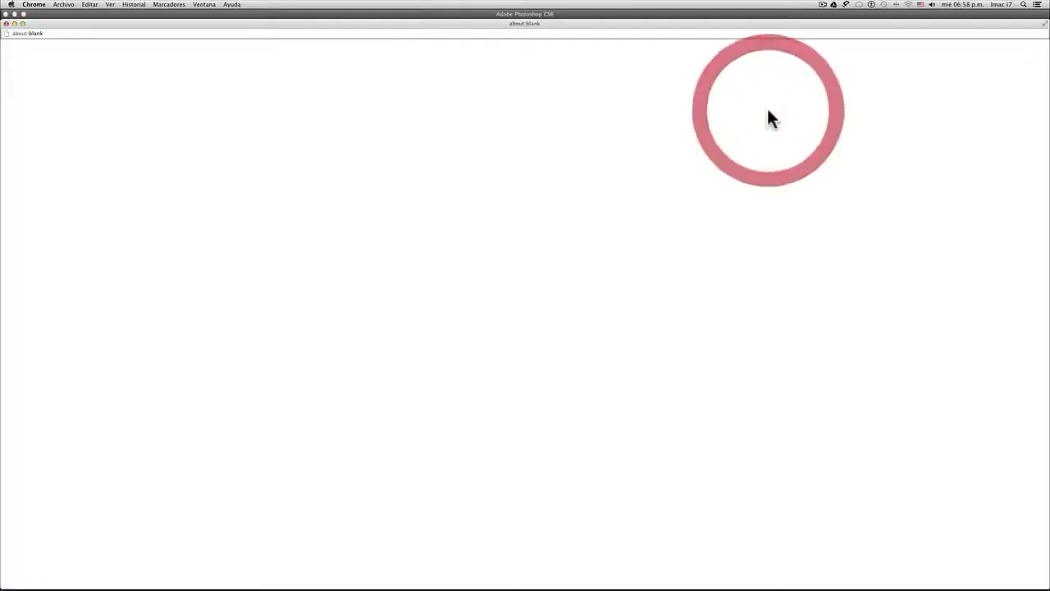
pyautogui.click(6, 23)
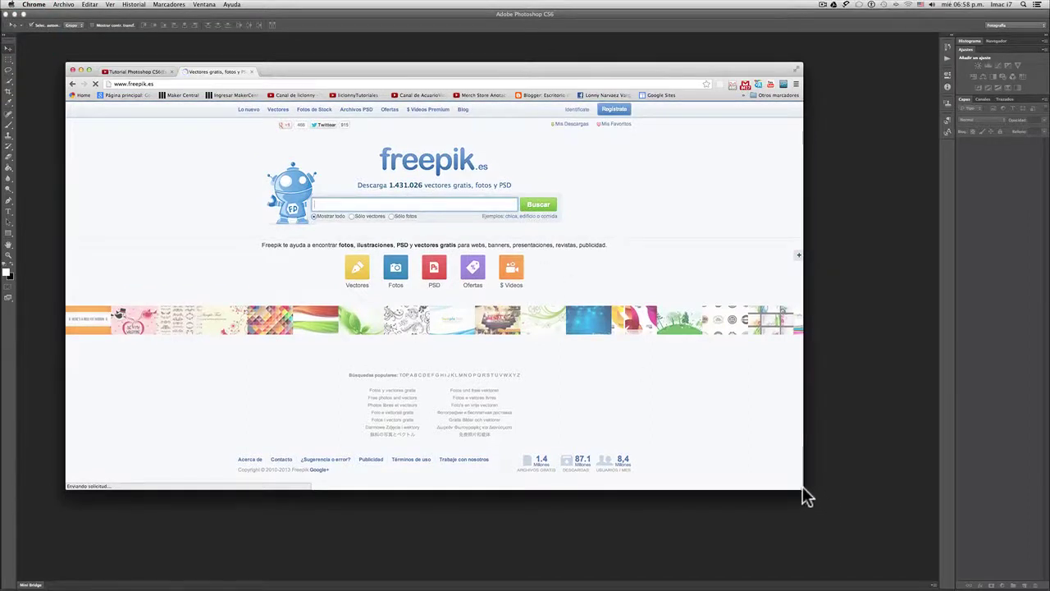
# - Shrink the browser window and open Freepik's Archivos PSD free section
pyautogui.moveTo(803, 491); pyautogui.dragTo(647, 503)
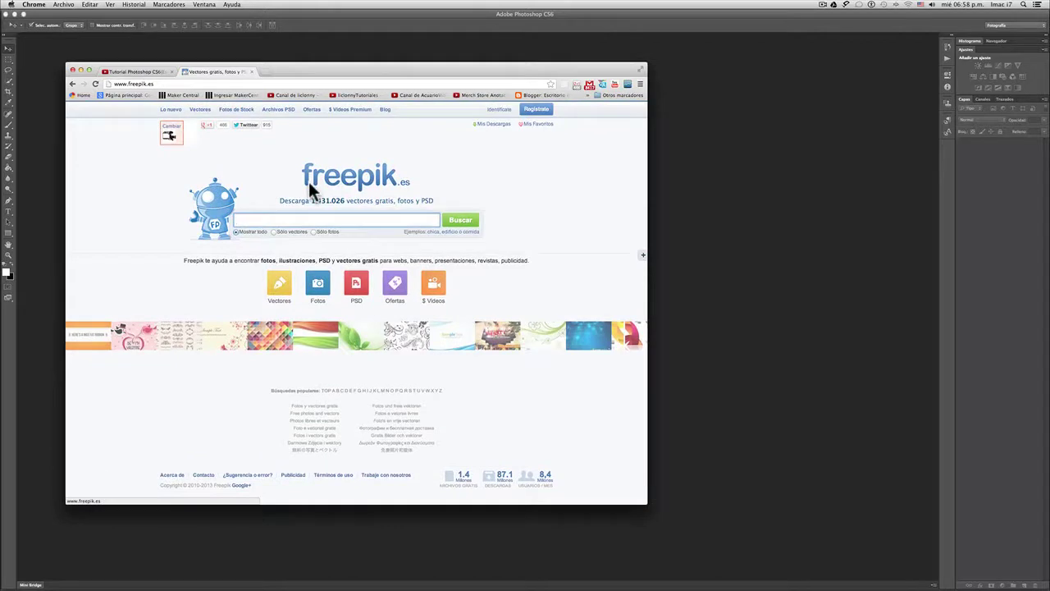
pyautogui.click(277, 109)
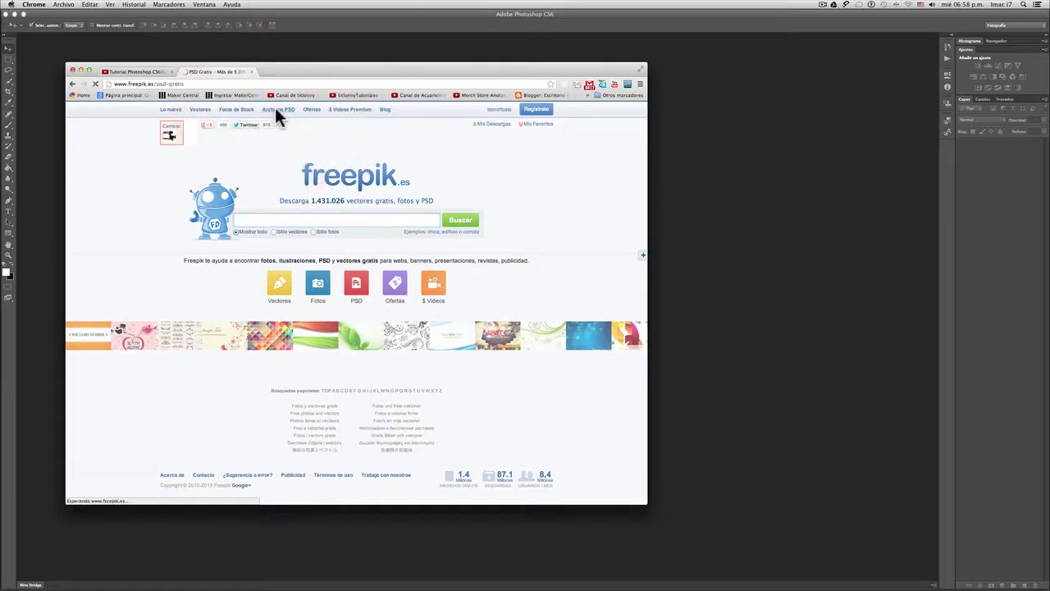
pyautogui.moveTo(325, 76); pyautogui.dragTo(369, 48)
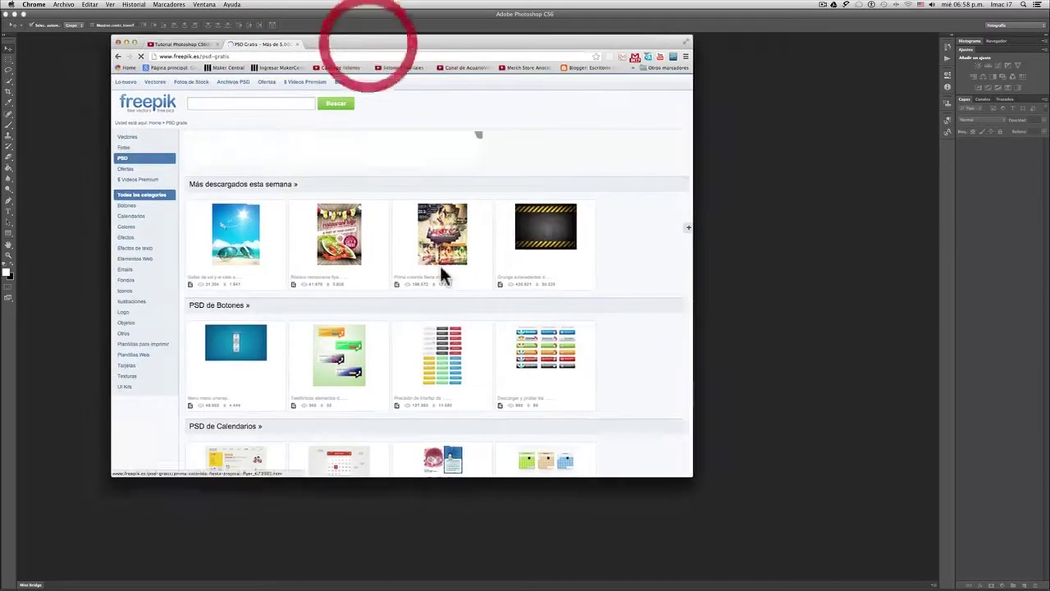
# - Scroll through the free PSD categories down to the Colores collection
pyautogui.scroll(-5, 442, 276)
pyautogui.scroll(-3, 441, 276)
pyautogui.scroll(-3, 441, 275)
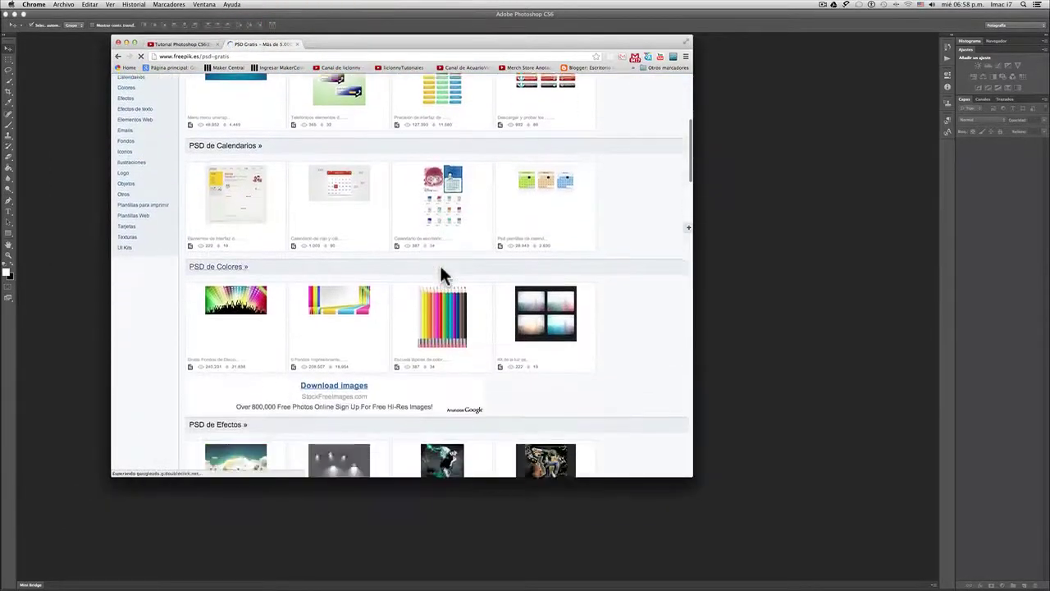
pyautogui.scroll(-2, 441, 275)
pyautogui.scroll(2, 440, 275)
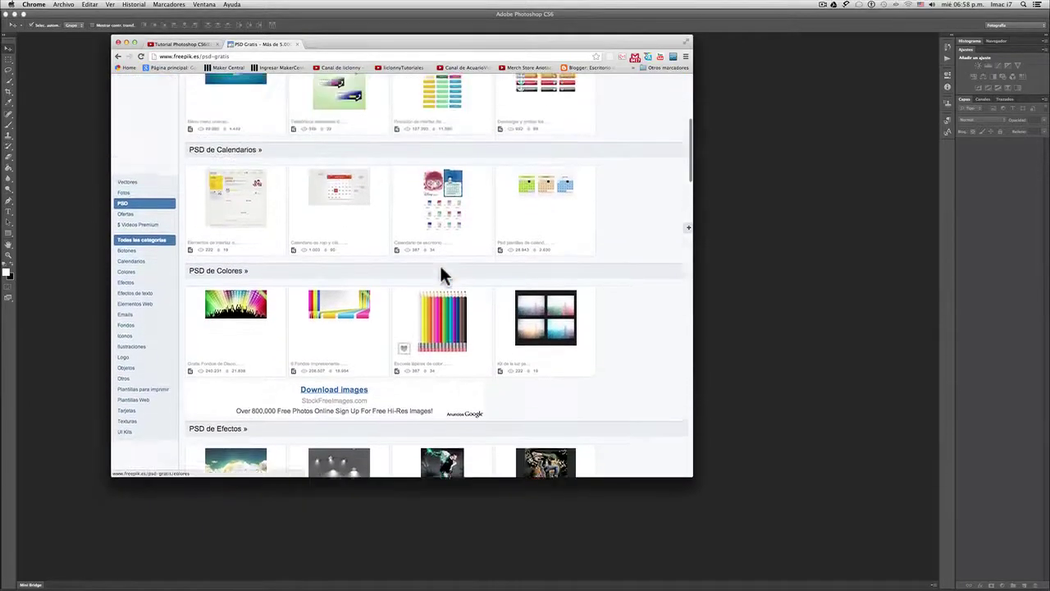
pyautogui.scroll(2, 441, 273)
pyautogui.scroll(3, 441, 273)
pyautogui.scroll(2, 441, 273)
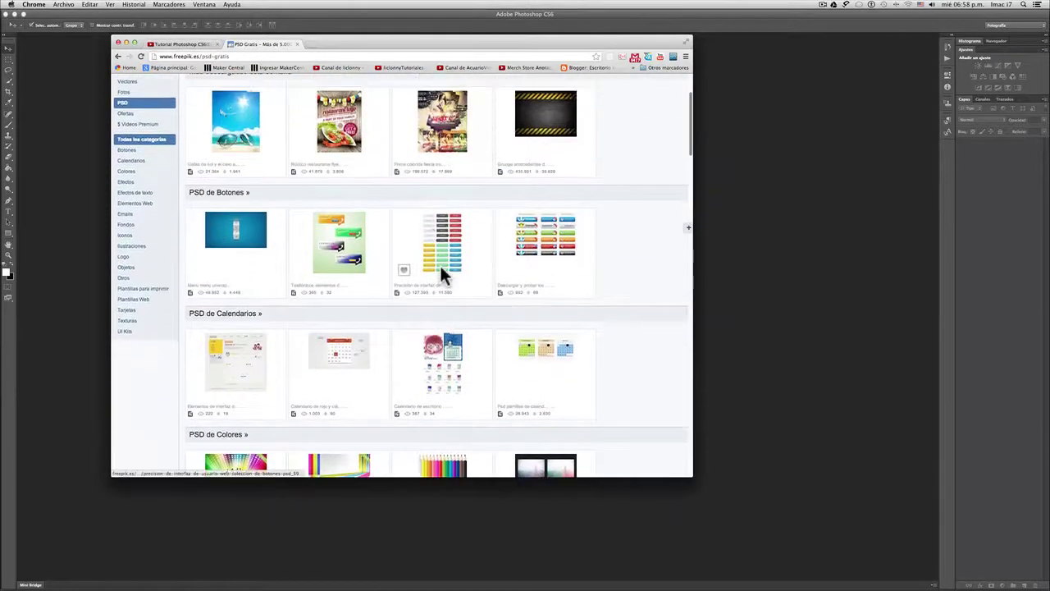
pyautogui.scroll(3, 440, 275)
pyautogui.scroll(-2, 440, 275)
pyautogui.scroll(-3, 440, 275)
pyautogui.scroll(-5, 441, 275)
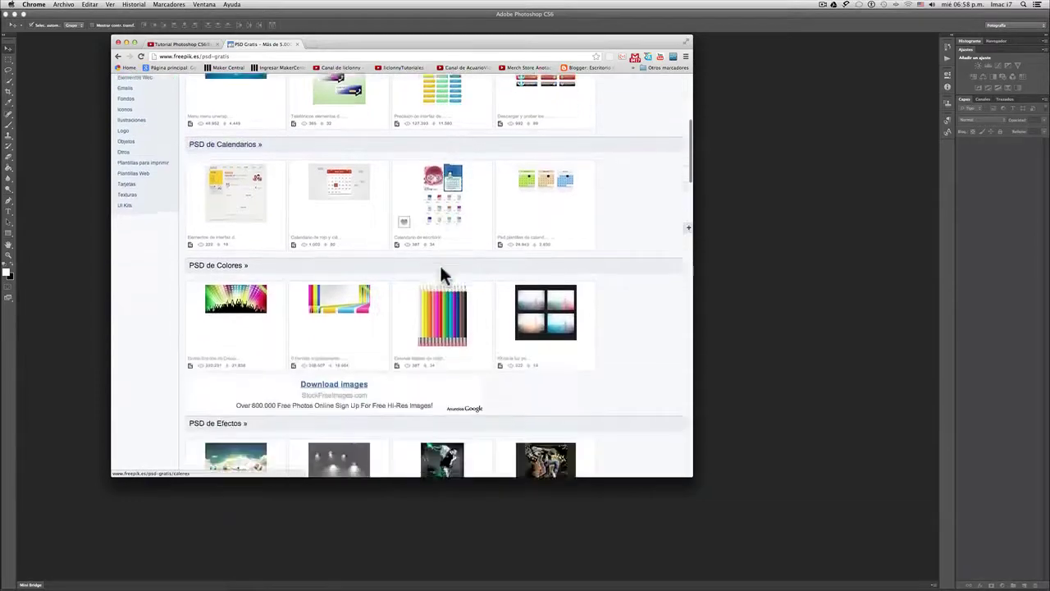
pyautogui.scroll(-2, 442, 275)
pyautogui.scroll(-1, 441, 274)
pyautogui.scroll(-2, 441, 274)
pyautogui.scroll(-2, 442, 274)
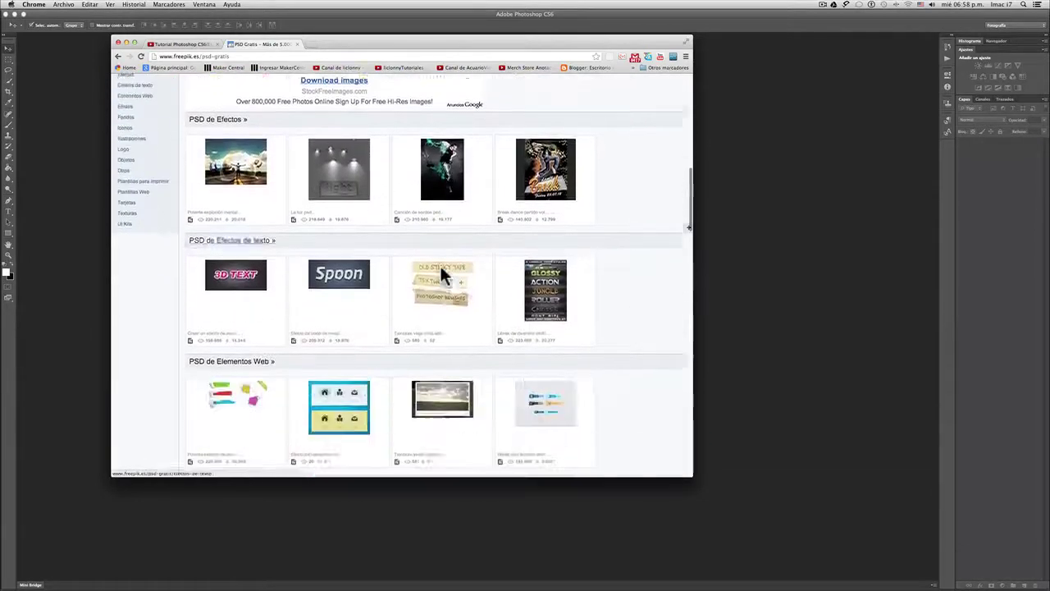
pyautogui.scroll(-1, 441, 272)
pyautogui.scroll(4, 440, 272)
pyautogui.scroll(1, 428, 185)
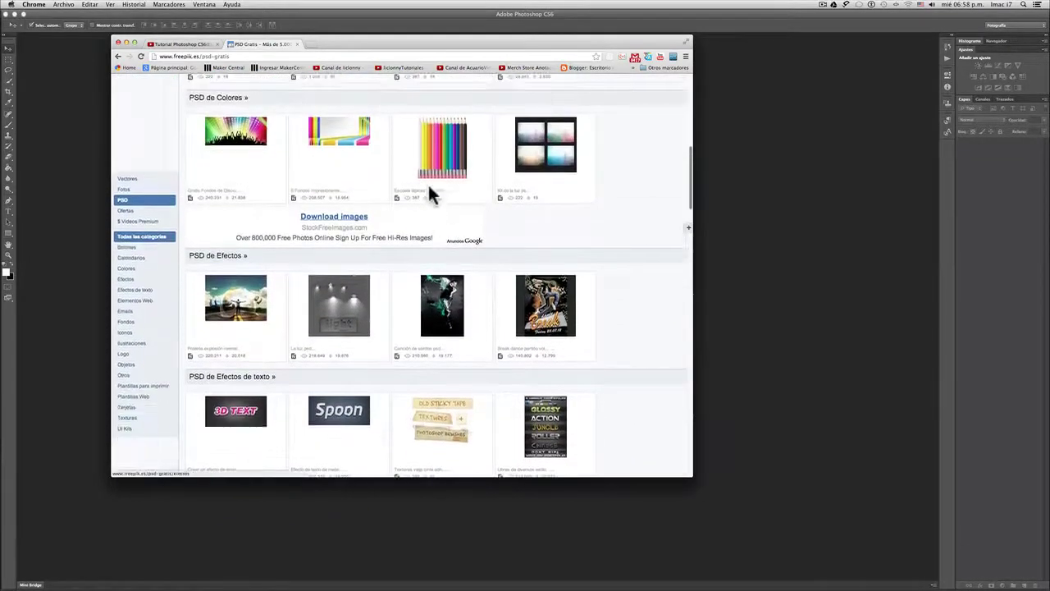
# - Open and look over the colored-pencils PSD download page
pyautogui.click(427, 171)
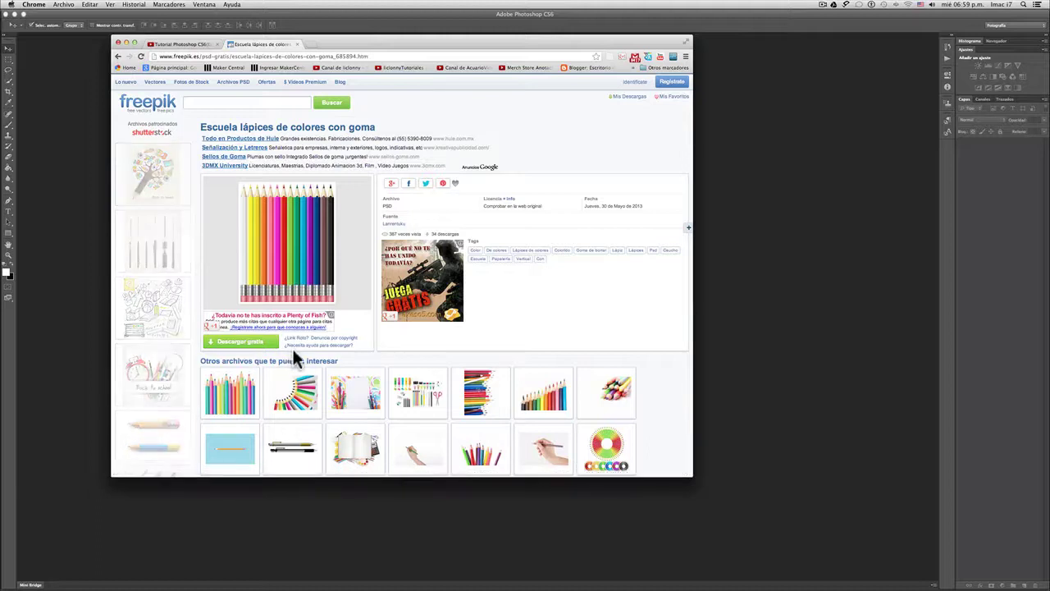
pyautogui.scroll(-2, 318, 353)
pyautogui.scroll(-3, 318, 353)
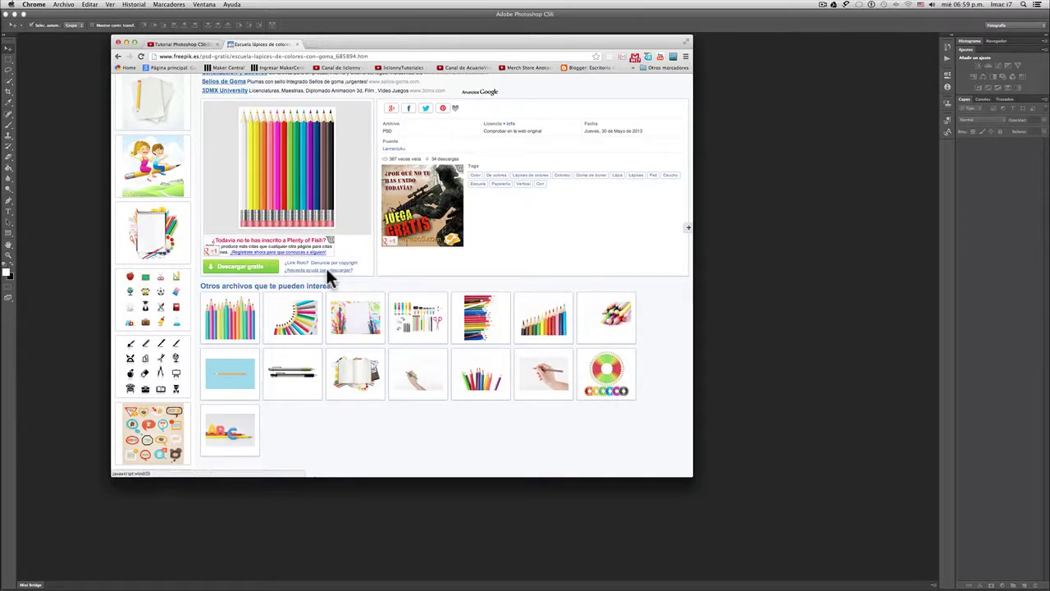
pyautogui.hscroll(-5, 327, 267)
# - Scroll the free PSD listing to the Colores and Efectos sections
pyautogui.scroll(-3, 396, 320)
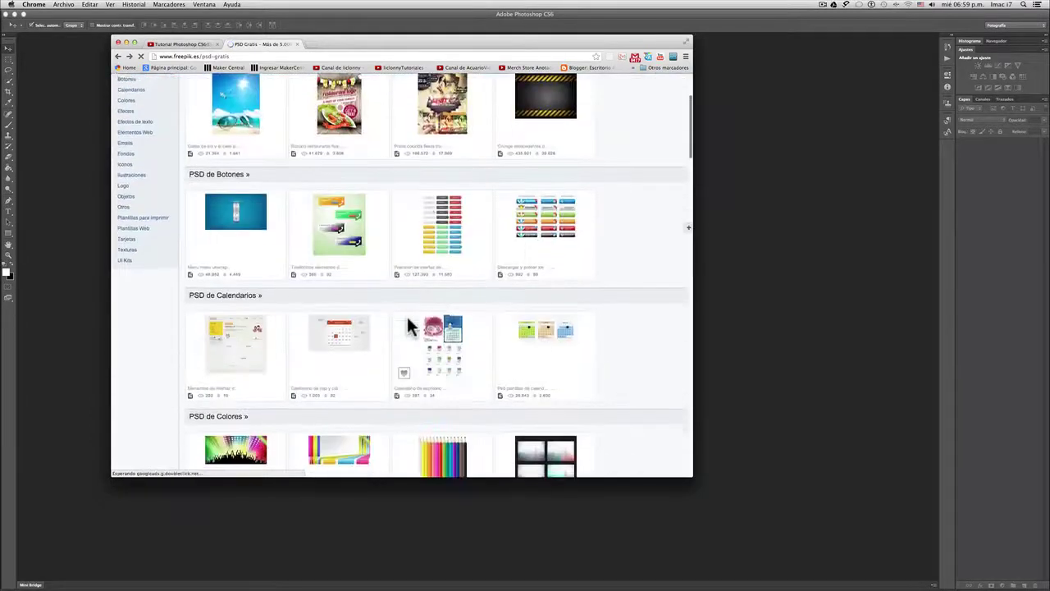
pyautogui.scroll(-3, 408, 325)
pyautogui.scroll(-3, 408, 325)
pyautogui.scroll(-4, 407, 325)
pyautogui.scroll(-2, 407, 325)
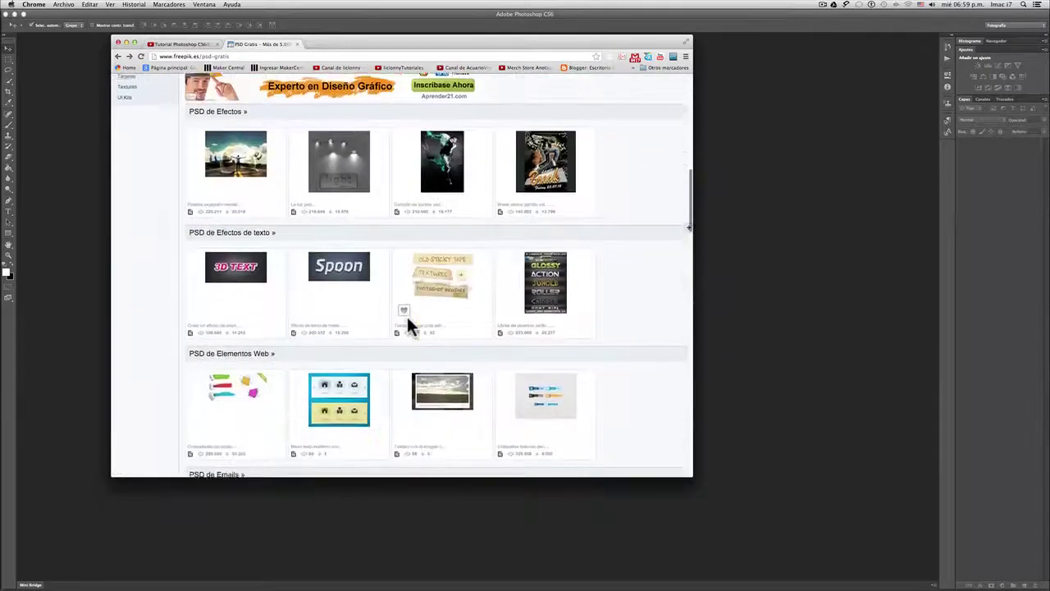
pyautogui.scroll(-4, 408, 325)
pyautogui.scroll(-2, 407, 317)
pyautogui.scroll(-5, 406, 314)
pyautogui.scroll(-1, 406, 314)
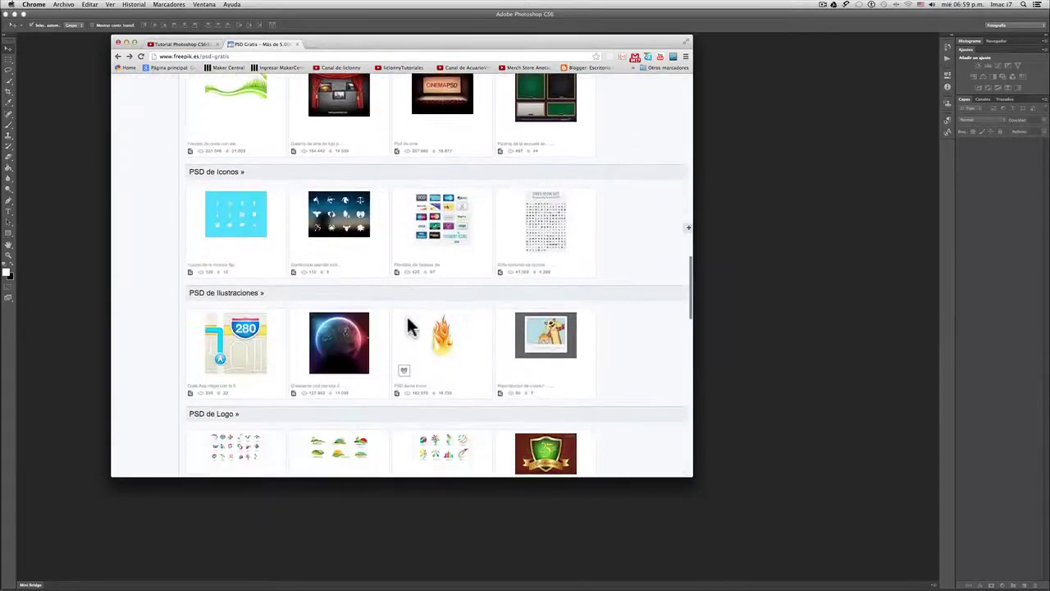
pyautogui.scroll(-2, 407, 316)
pyautogui.scroll(-1, 407, 316)
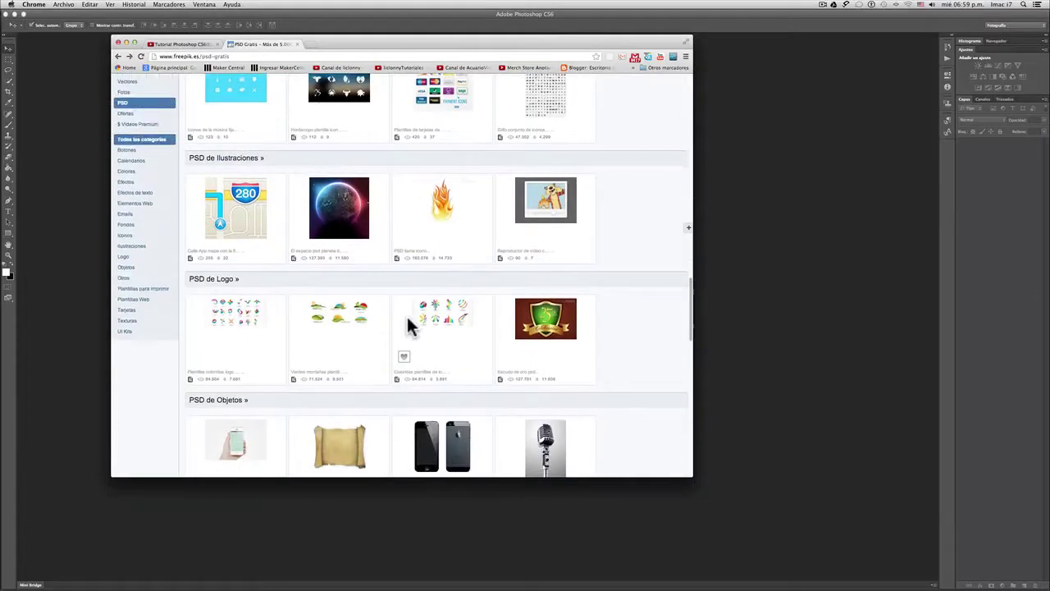
pyautogui.scroll(-2, 408, 320)
pyautogui.scroll(-1, 407, 320)
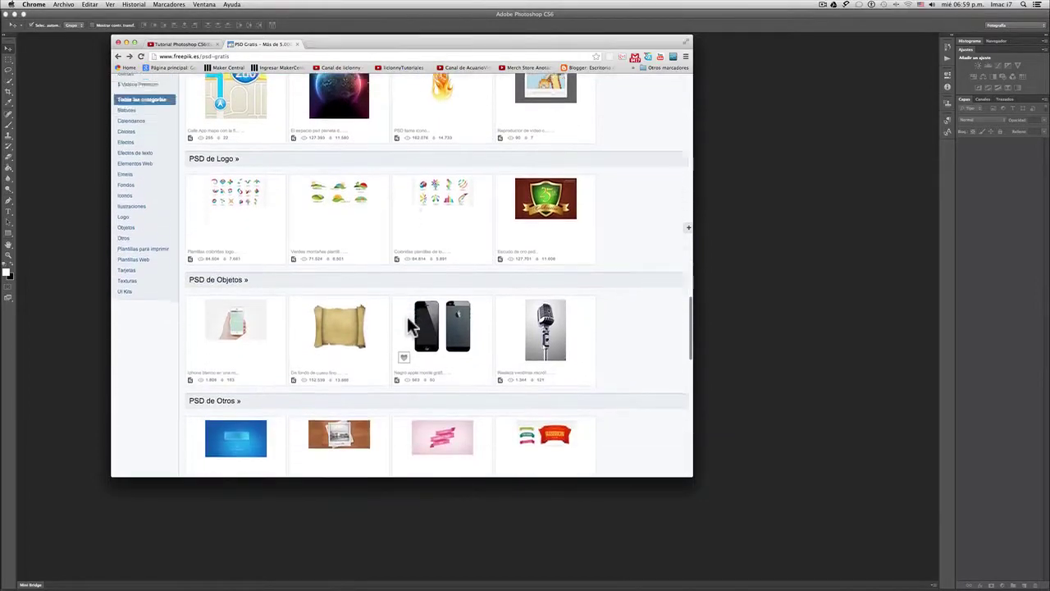
pyautogui.scroll(-4, 408, 320)
pyautogui.scroll(2, 407, 321)
pyautogui.scroll(15, 408, 322)
pyautogui.scroll(4, 408, 322)
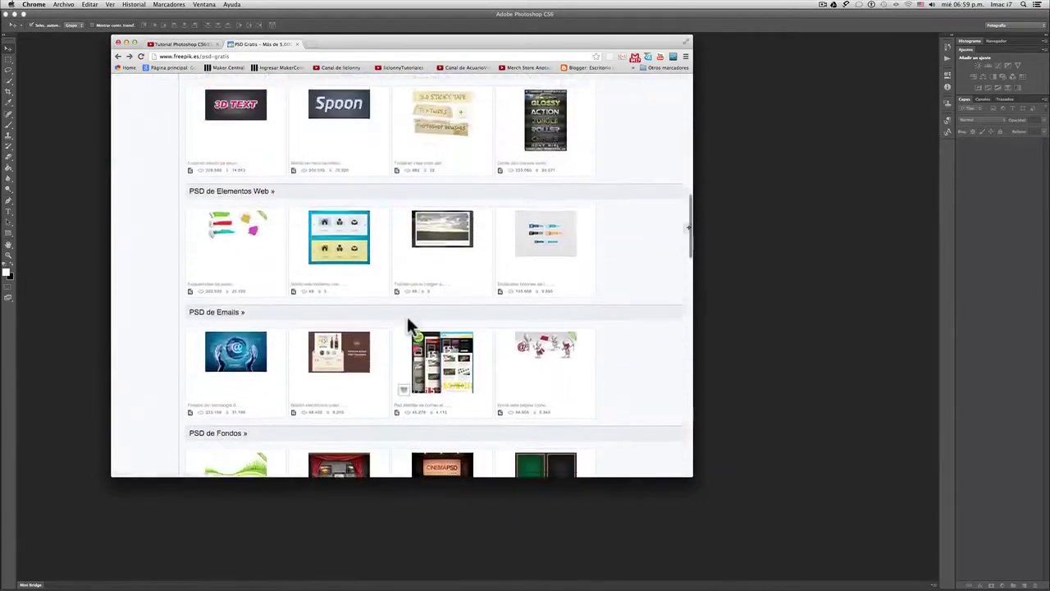
pyautogui.scroll(5, 408, 321)
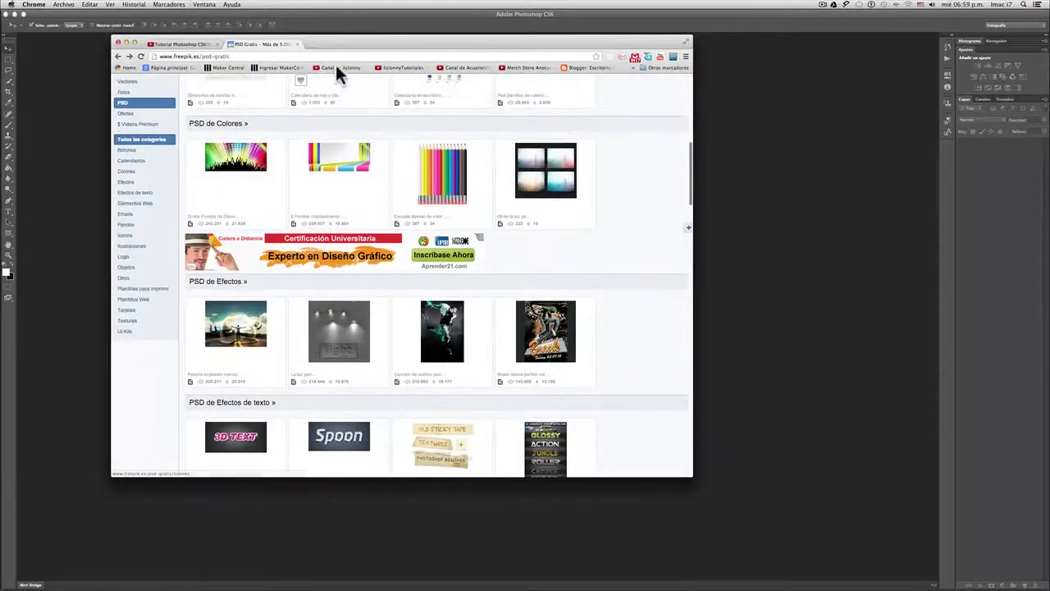
# - Close the free PSD tab and return to the previous YouTube page
pyautogui.click(297, 43)
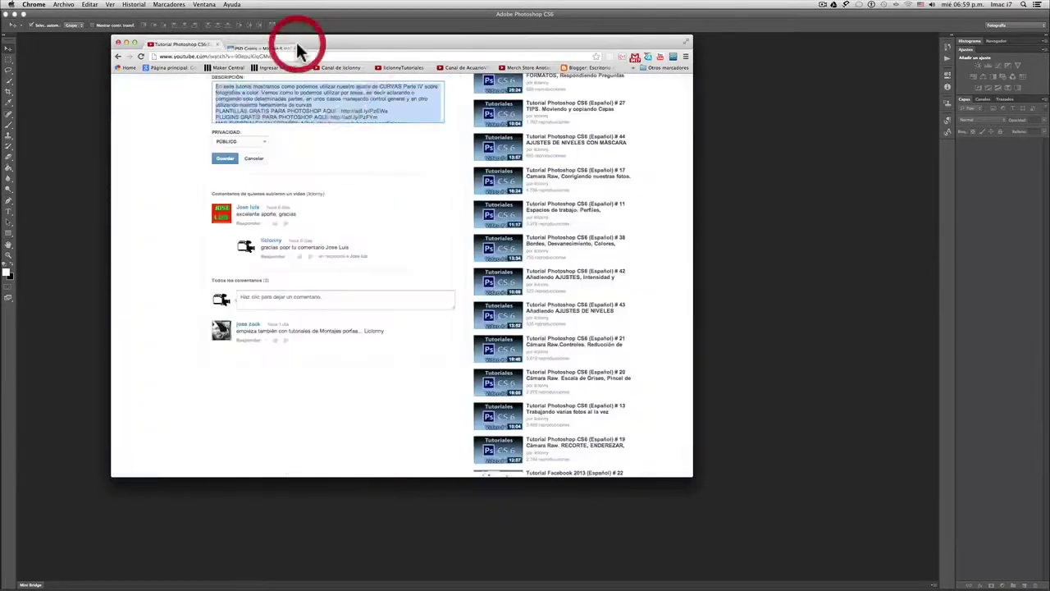
pyautogui.scroll(3, 380, 184)
pyautogui.click(395, 182)
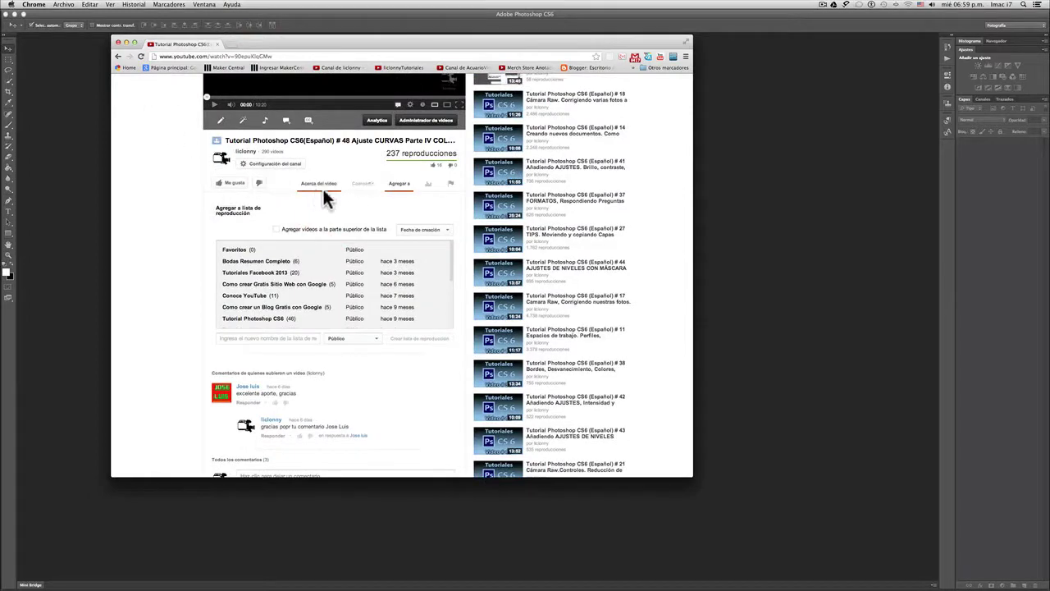
pyautogui.click(117, 57)
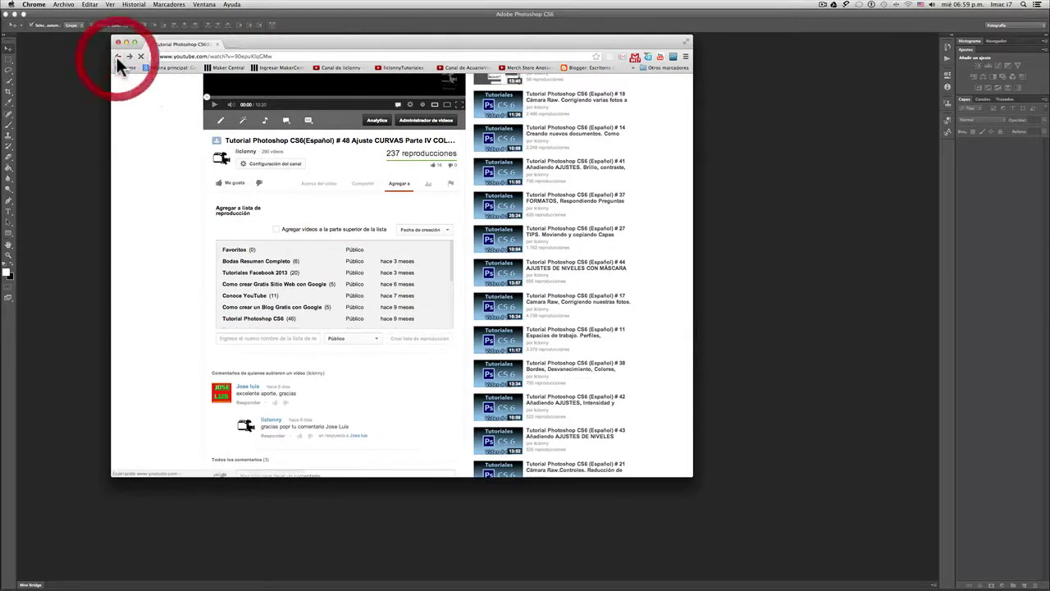
# - Reopen the #48 Ajuste CURVAS video paused and follow its free plug-ins adf.ly link
pyautogui.click(251, 289)
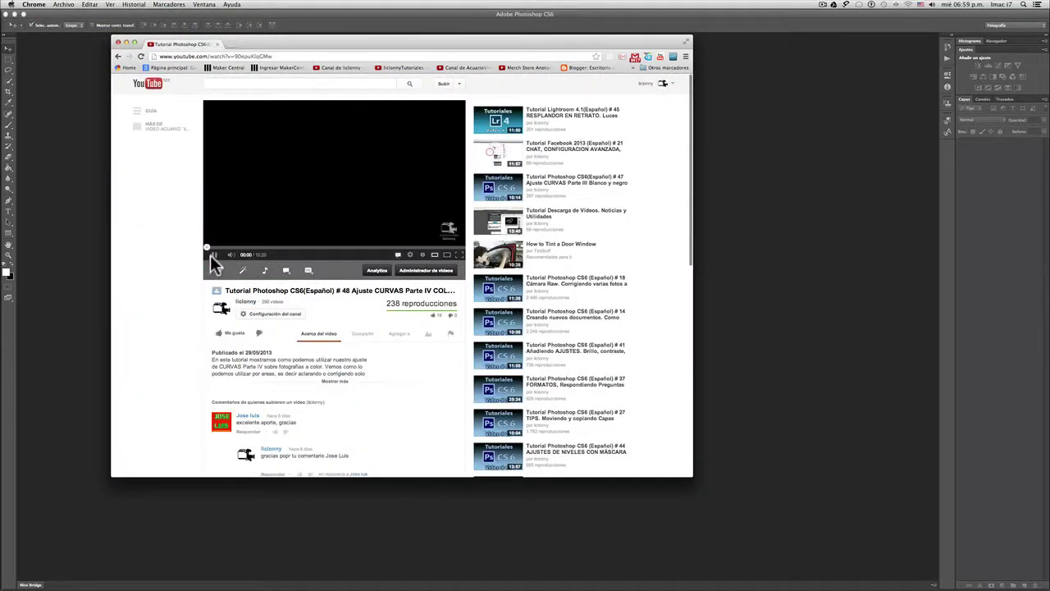
pyautogui.click(211, 256)
pyautogui.click(337, 383)
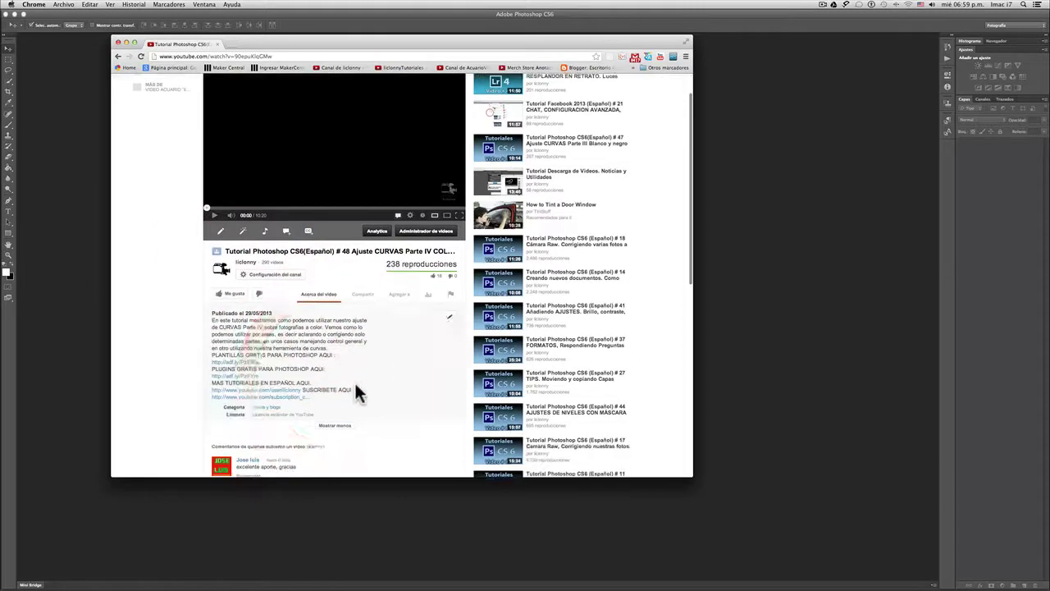
pyautogui.scroll(-4, 355, 380)
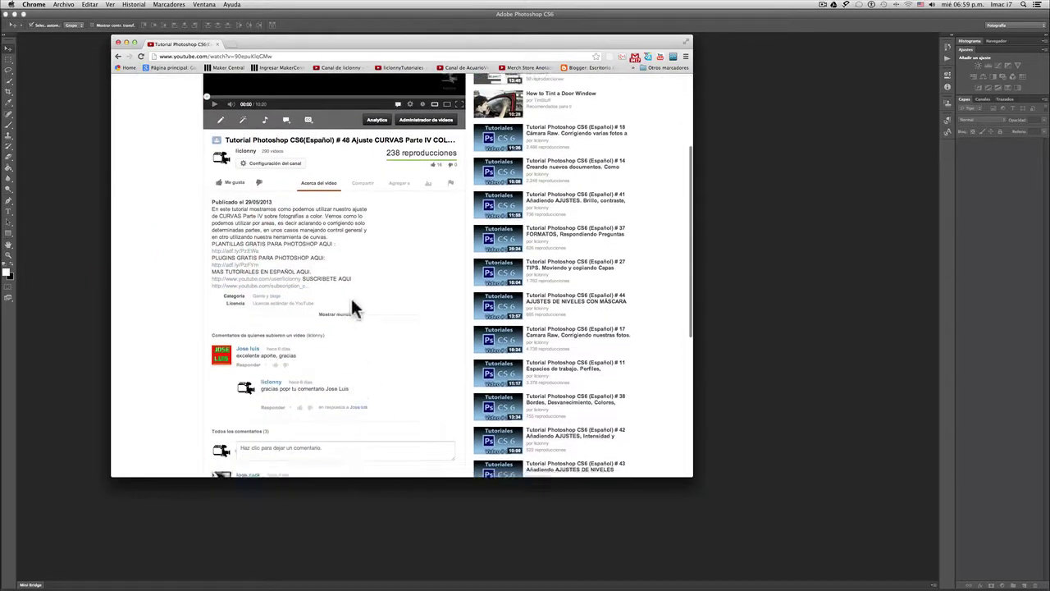
pyautogui.click(246, 264)
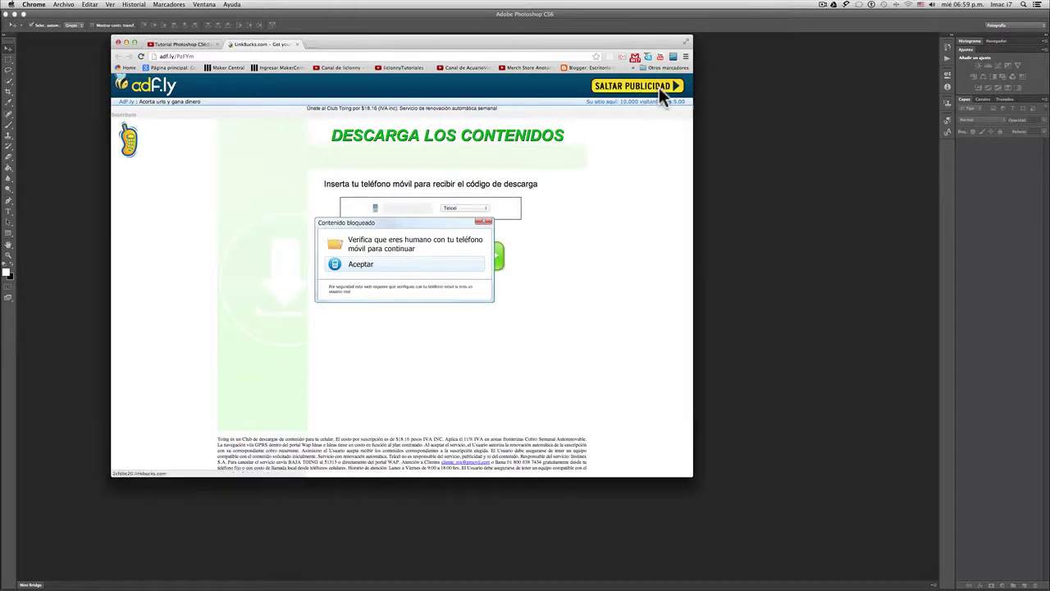
# - Skip the adf.ly and linkbucks ads and close the full-screen ad window
pyautogui.click(659, 87)
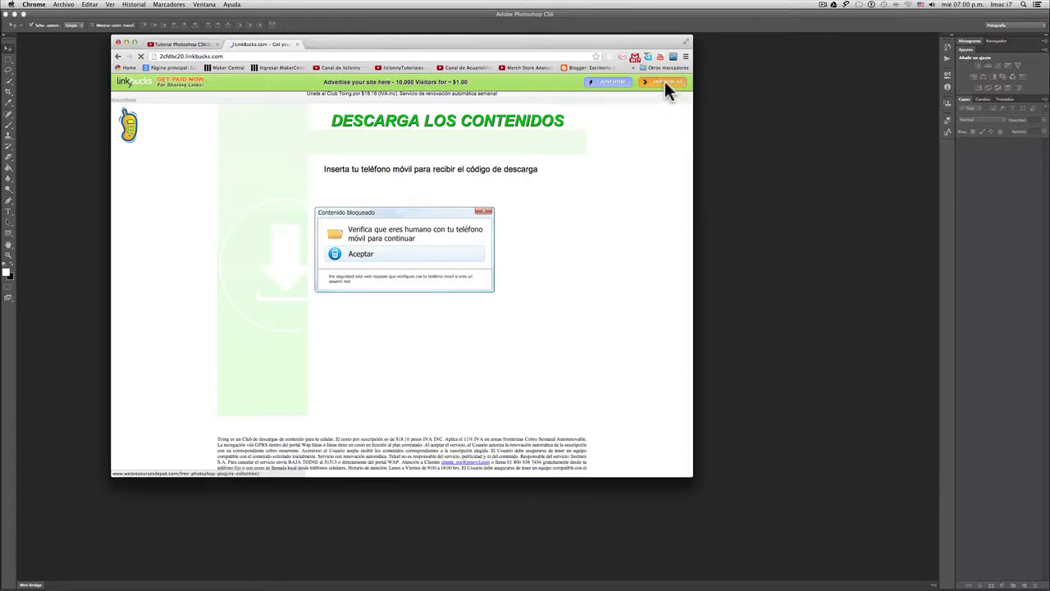
pyautogui.click(663, 80)
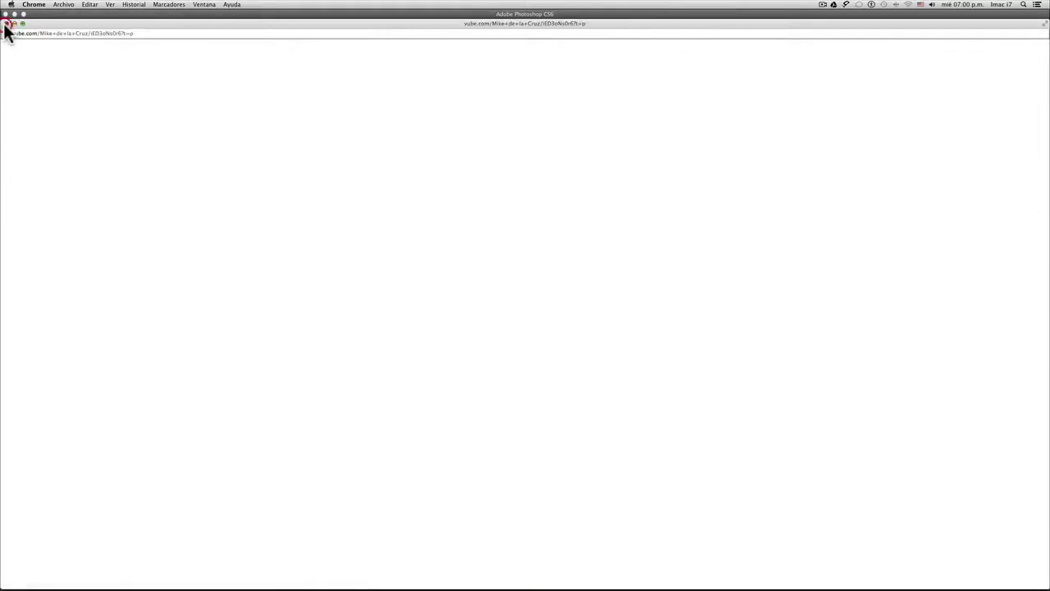
pyautogui.click(5, 24)
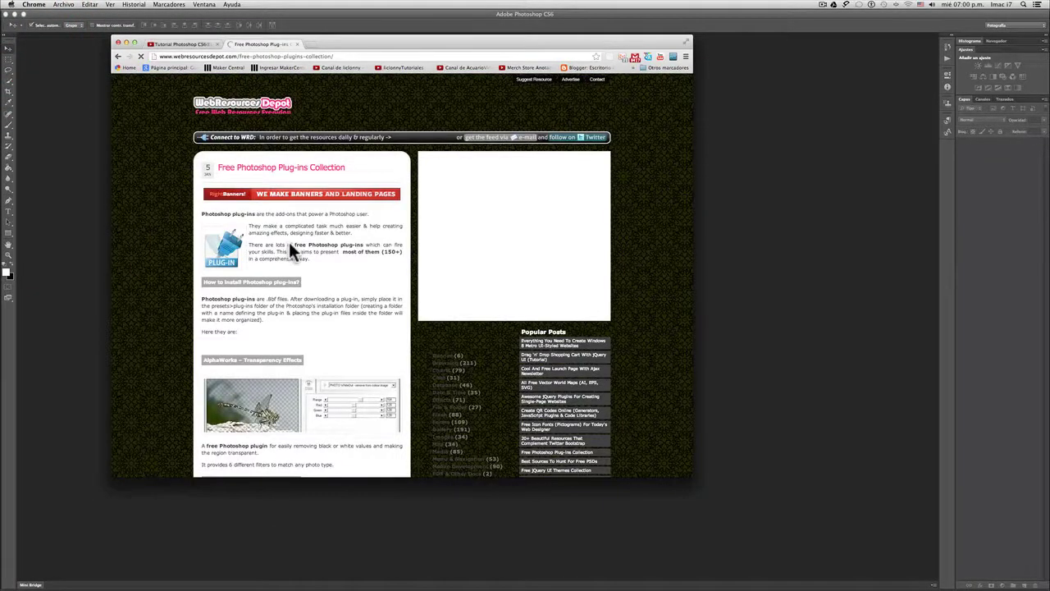
# - Scroll through the Spanish-translated article reviewing ColourWorks, EdgeWorks and ScreenWorks
pyautogui.scroll(-2, 289, 248)
pyautogui.scroll(-3, 289, 247)
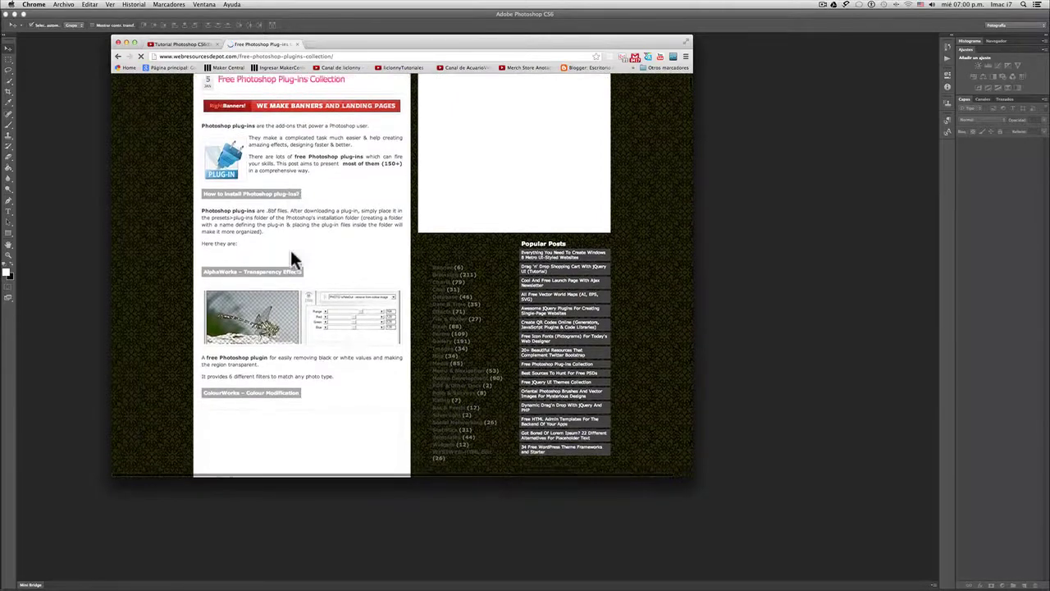
pyautogui.scroll(-4, 290, 250)
pyautogui.scroll(-2, 290, 249)
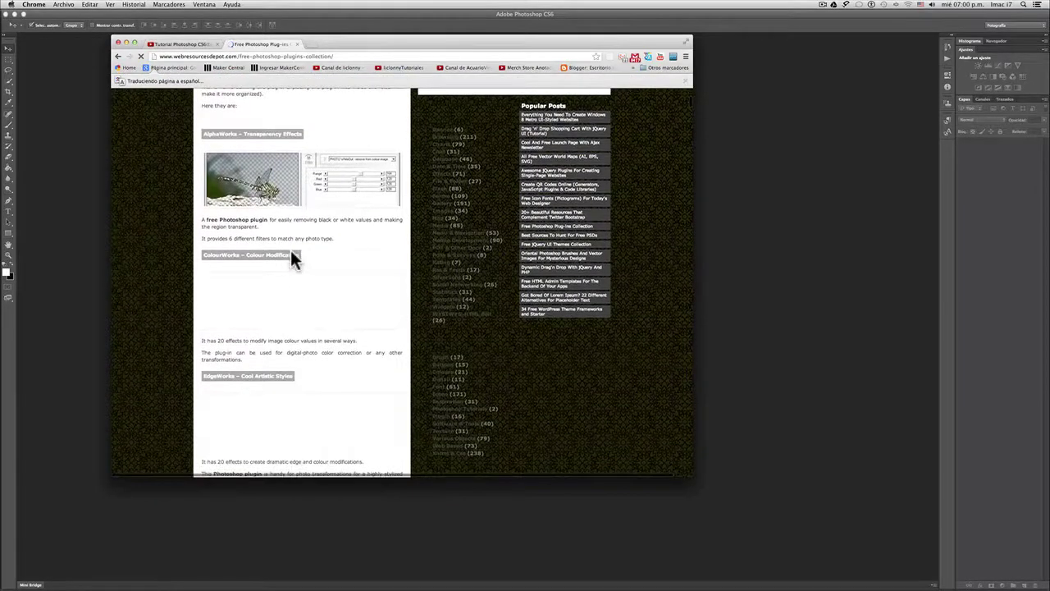
pyautogui.scroll(-2, 291, 250)
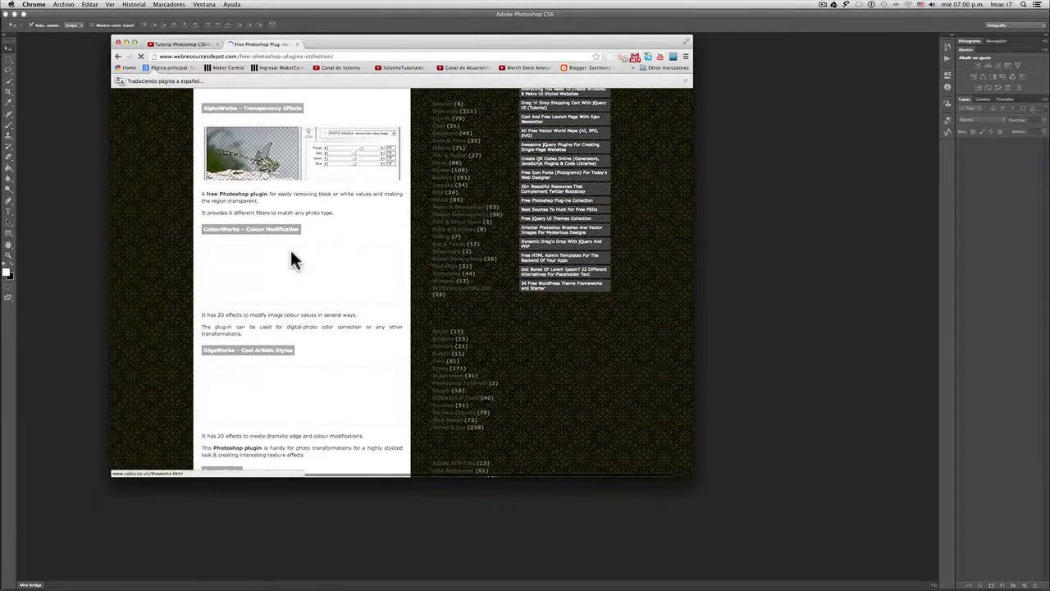
pyautogui.scroll(-2, 290, 249)
pyautogui.scroll(2, 242, 197)
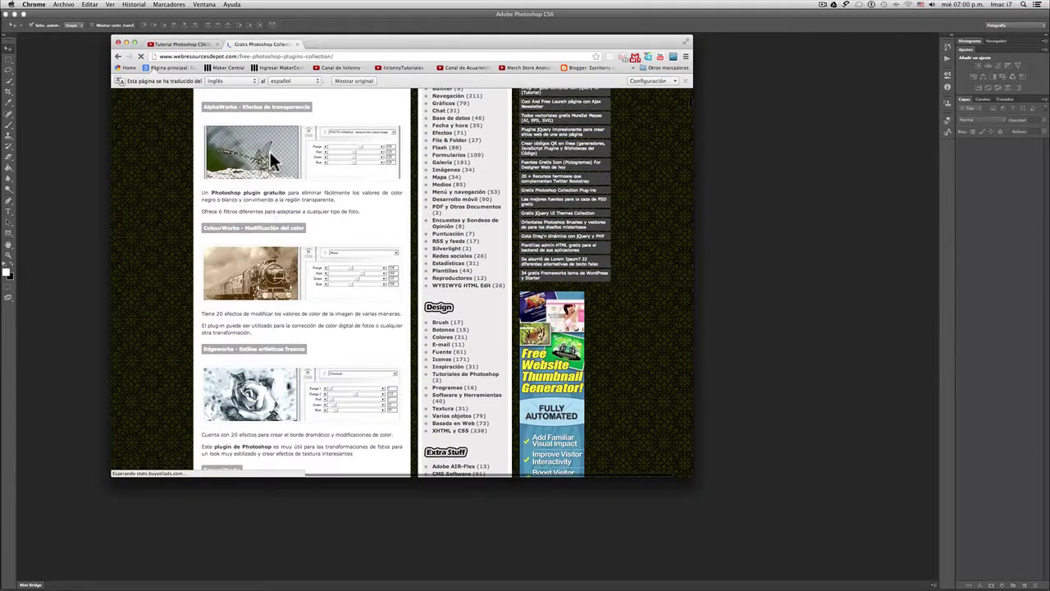
pyautogui.scroll(-2, 274, 212)
pyautogui.scroll(-2, 275, 217)
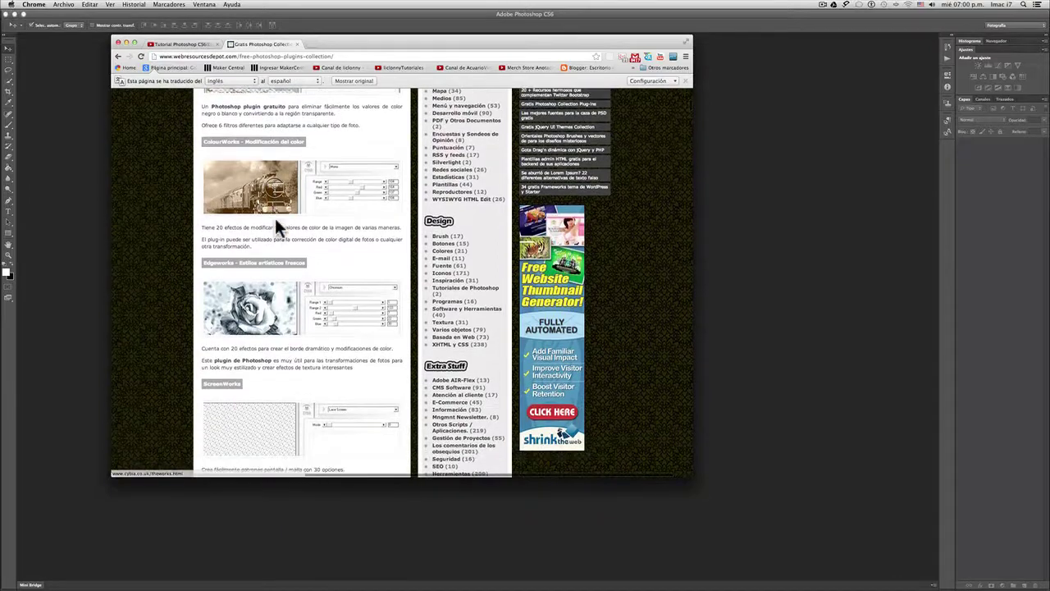
pyautogui.scroll(-3, 274, 216)
pyautogui.scroll(-2, 294, 303)
pyautogui.scroll(-2, 291, 290)
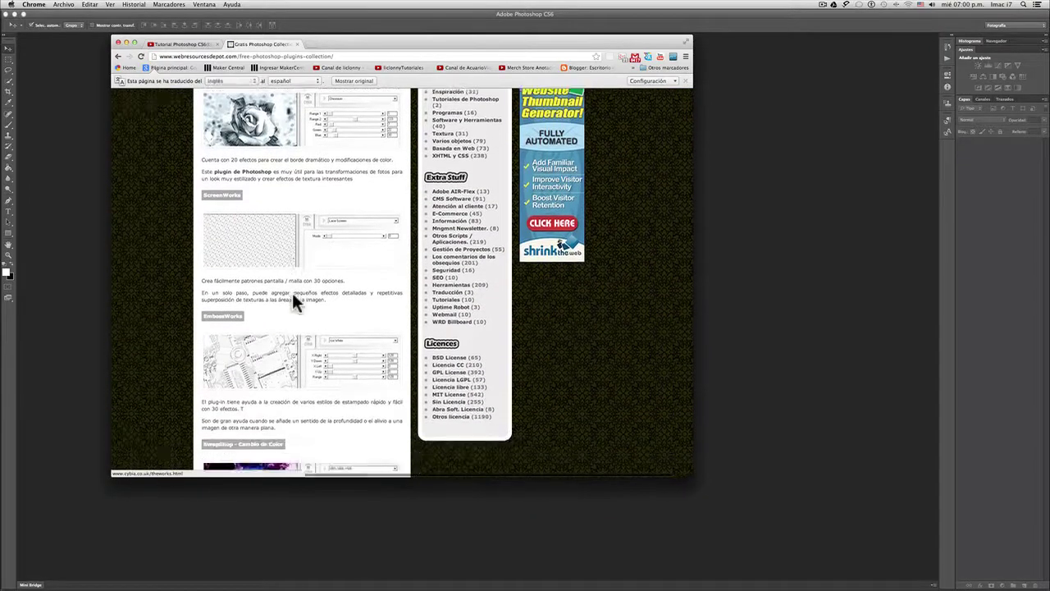
pyautogui.scroll(-2, 292, 291)
pyautogui.scroll(-2, 292, 292)
pyautogui.scroll(2, 294, 302)
pyautogui.scroll(2, 294, 302)
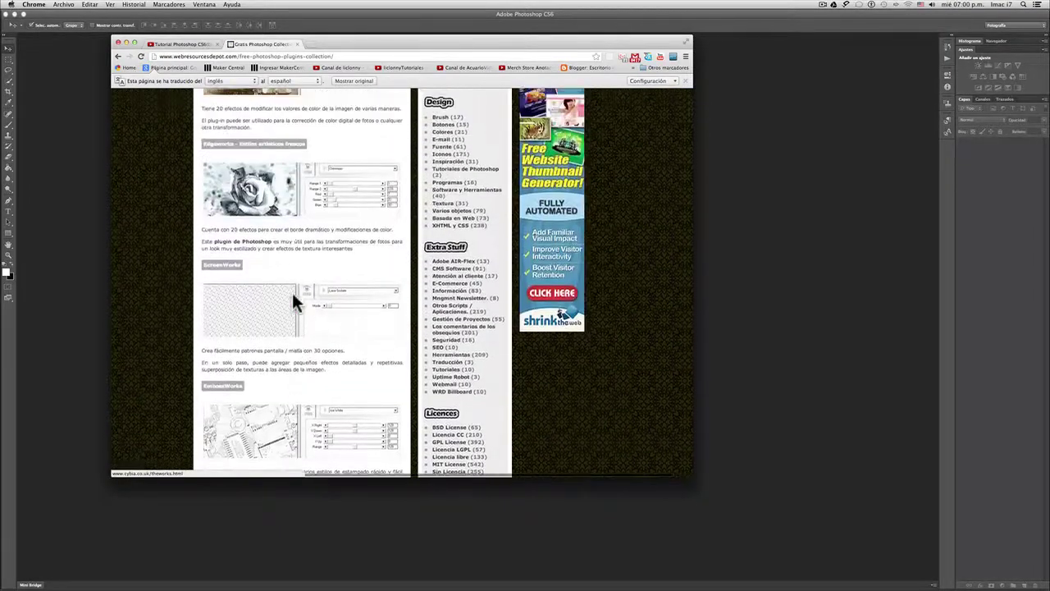
pyautogui.scroll(1, 293, 302)
pyautogui.scroll(2, 294, 302)
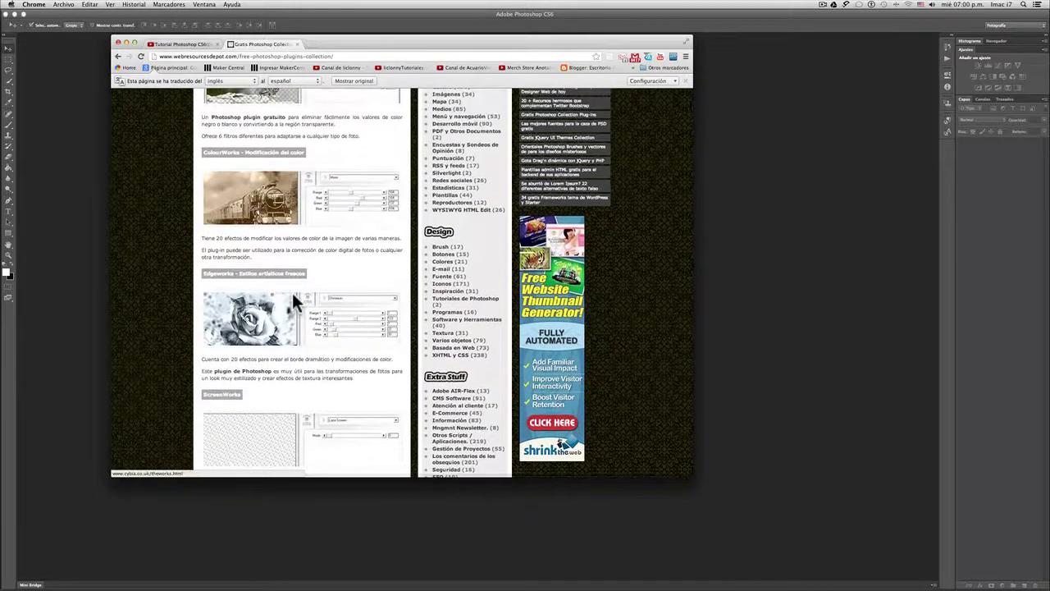
pyautogui.scroll(-2, 292, 292)
pyautogui.scroll(1, 292, 292)
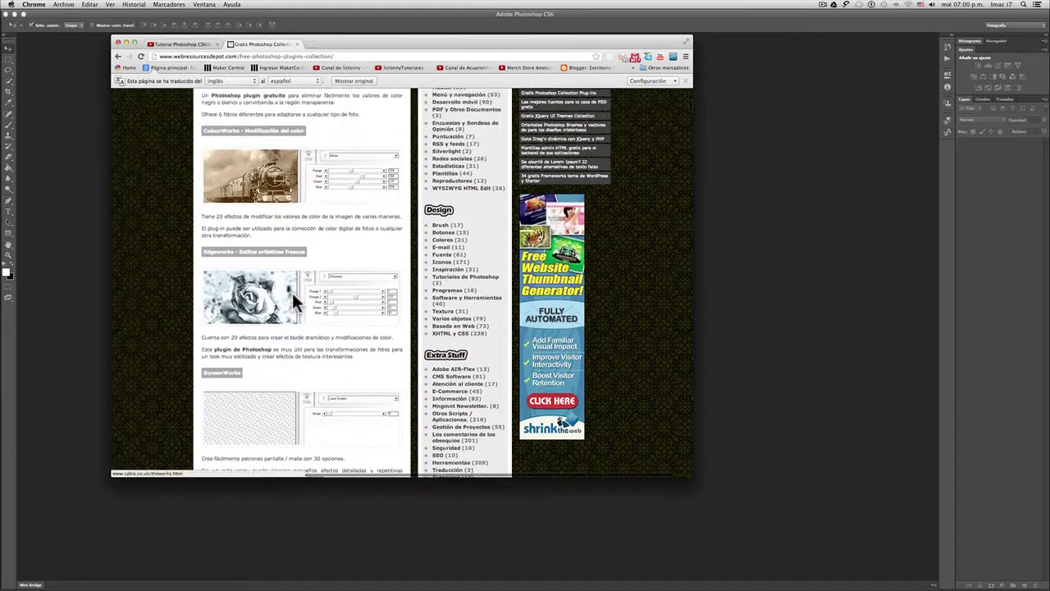
pyautogui.scroll(1, 292, 292)
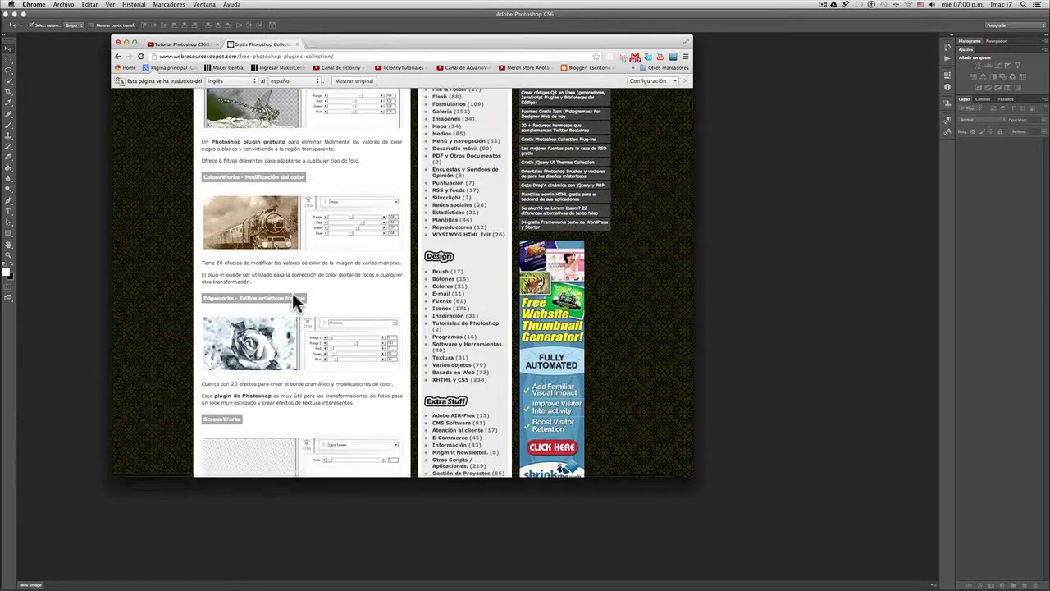
pyautogui.scroll(1, 293, 293)
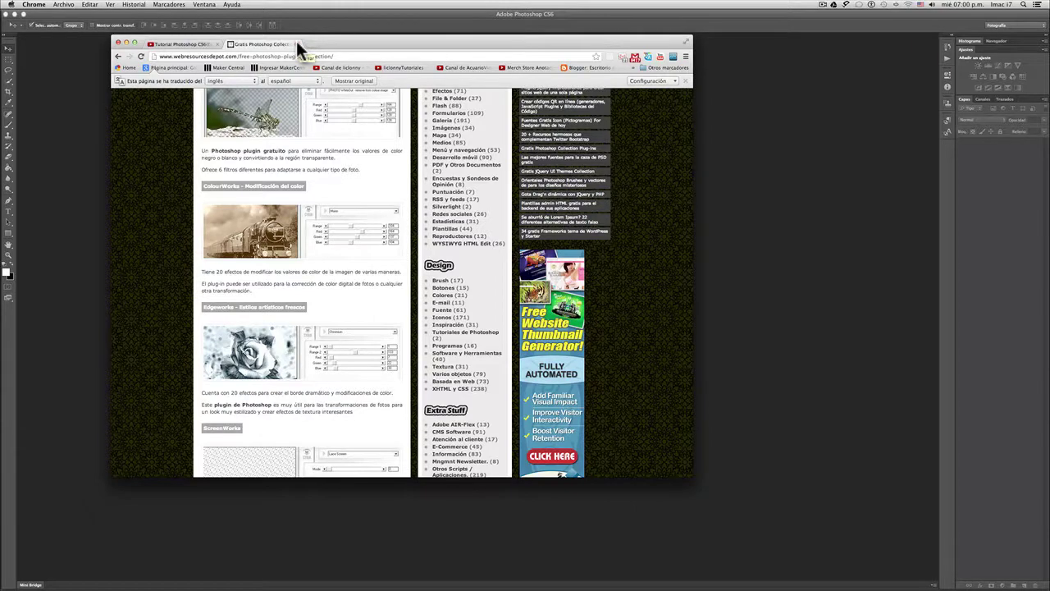
# - Close the plug-ins tab, hide Chrome and open the photo folder via Archivo > Buscar en Bridge
pyautogui.click(296, 44)
pyautogui.moveTo(306, 36); pyautogui.dragTo(1049, 116)
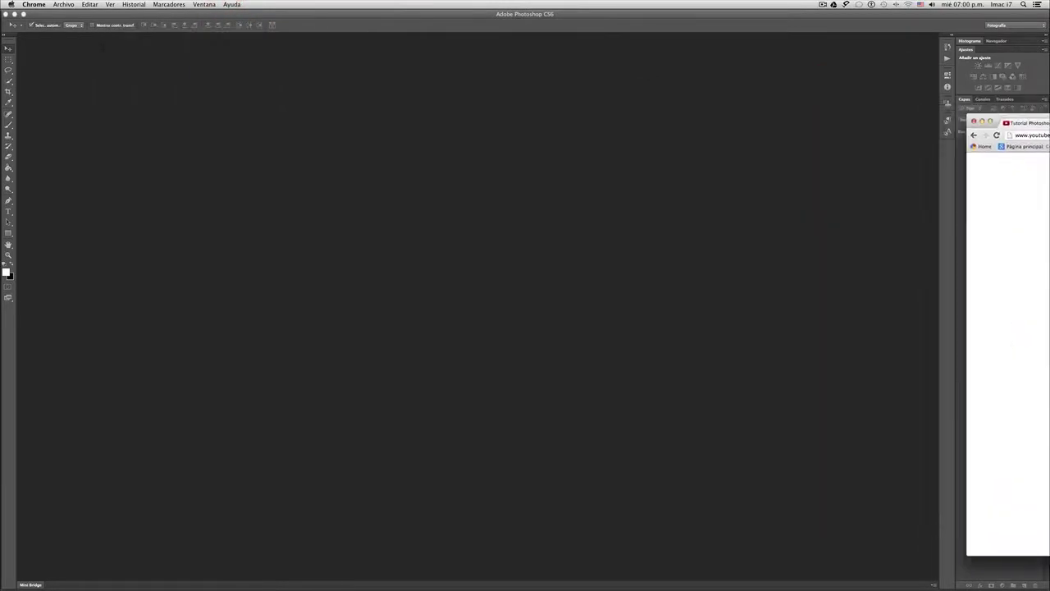
pyautogui.press('super+m')
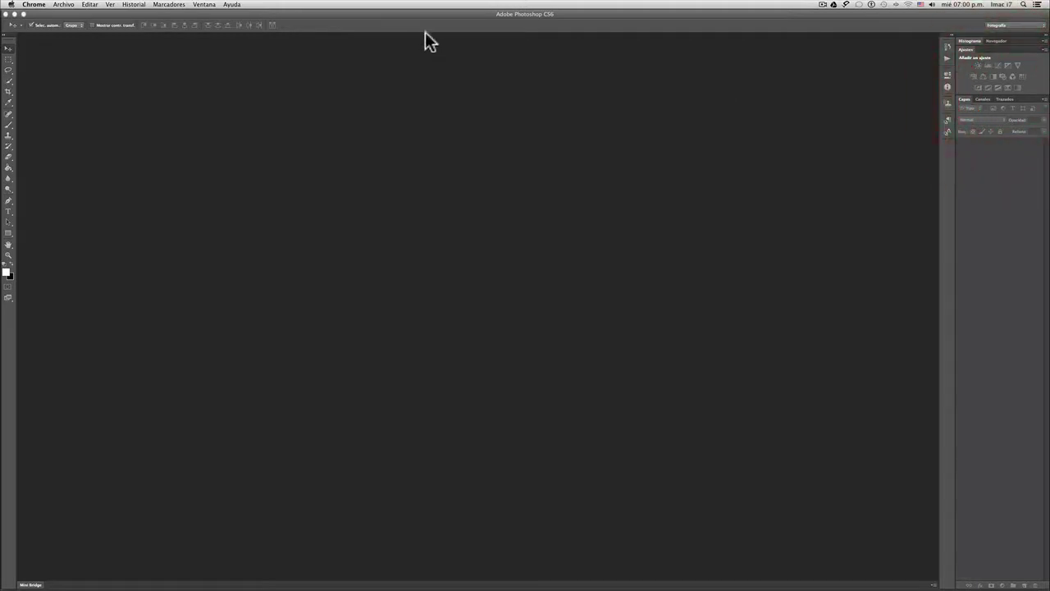
pyautogui.click(386, 14)
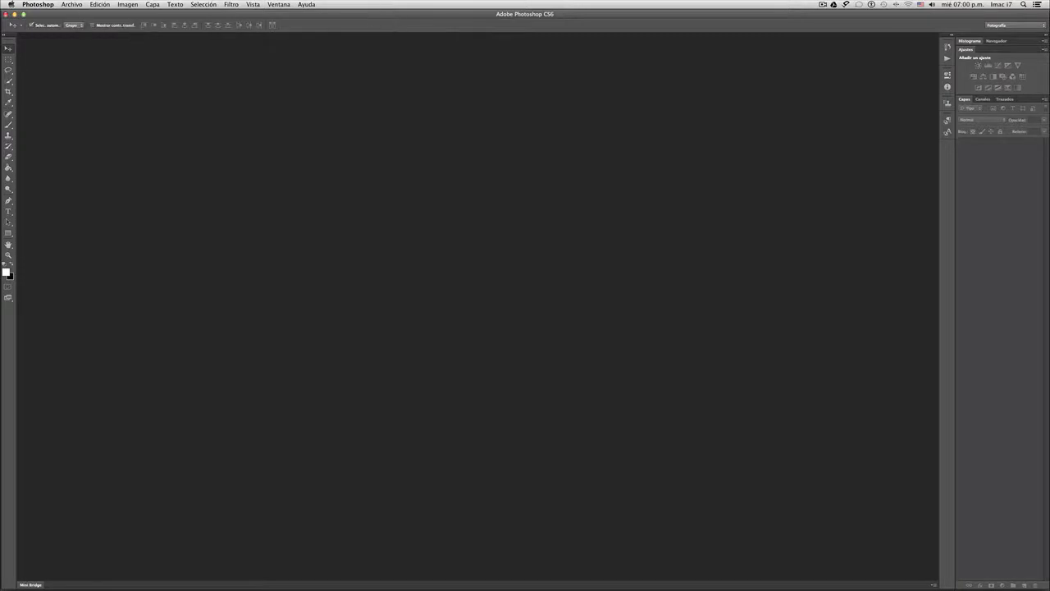
pyautogui.click(71, 4)
pyautogui.click(80, 28)
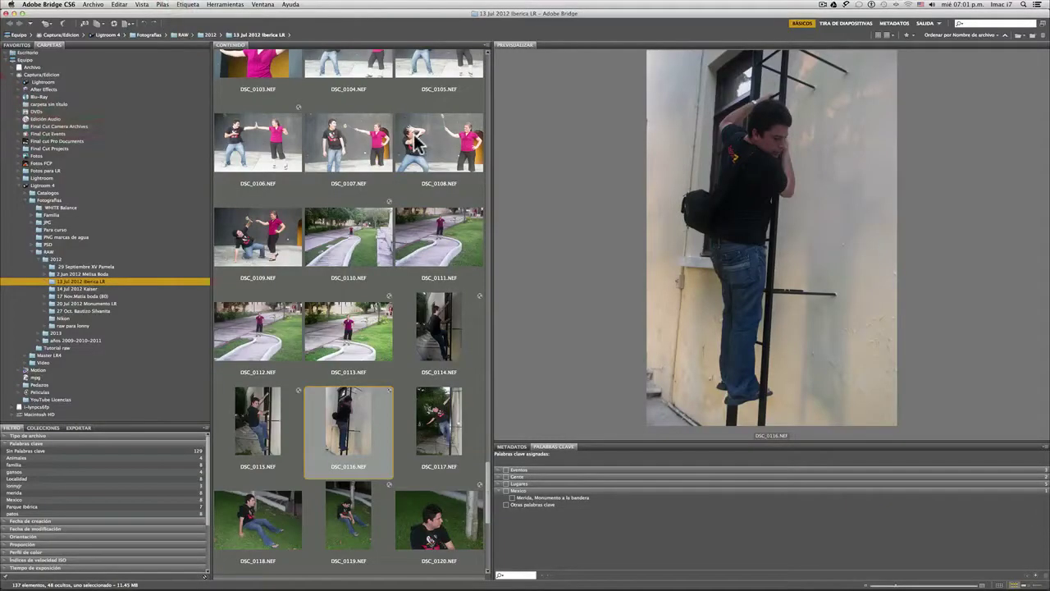
# - Open DSC_0116.NEF from Bridge through Camera Raw, keeping the embedded ProPhoto RGB profile
pyautogui.doubleClick(340, 419)
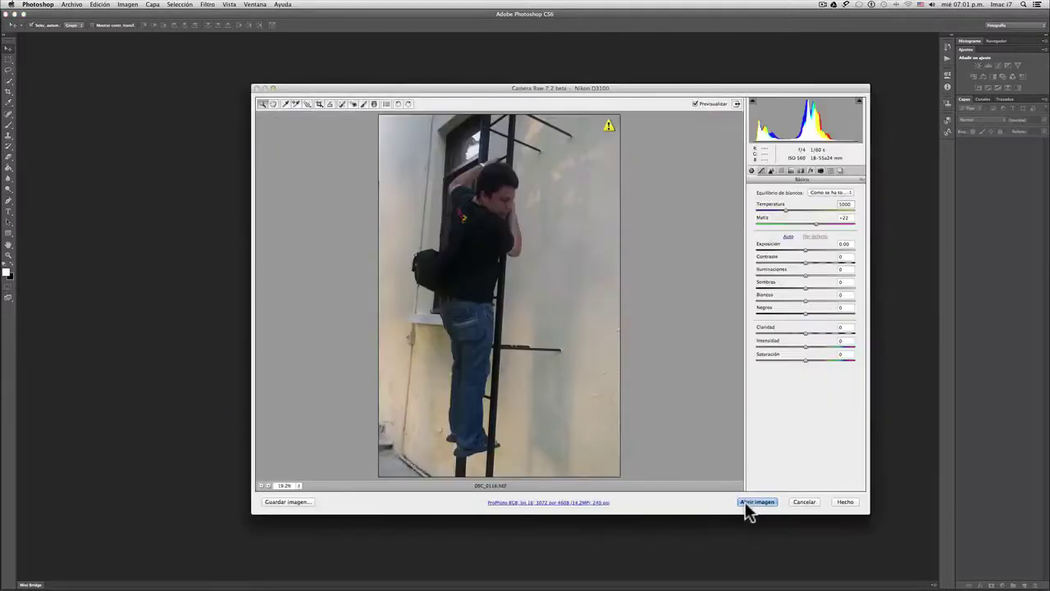
pyautogui.click(749, 502)
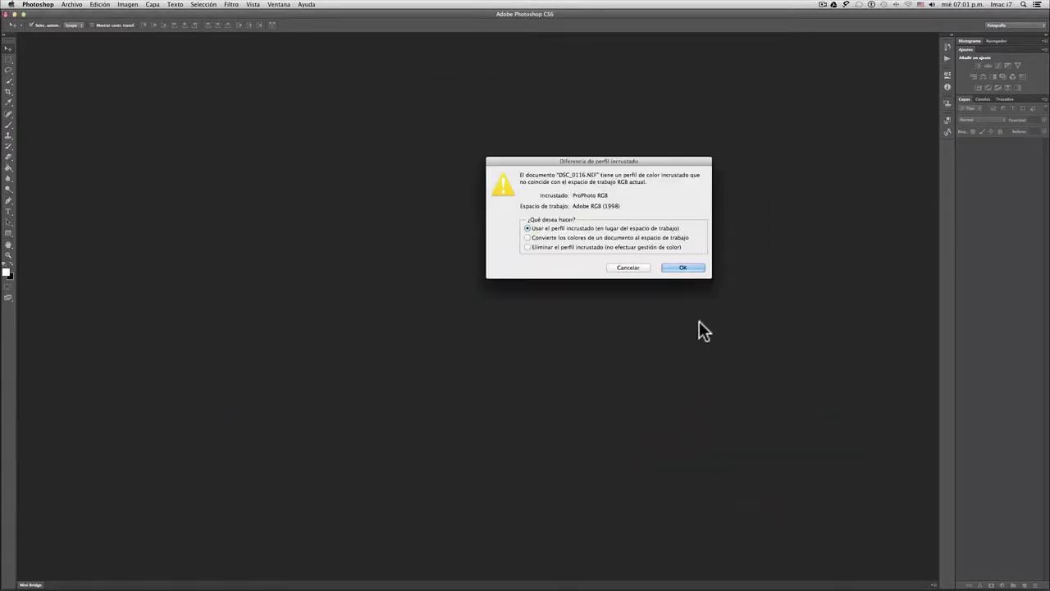
pyautogui.click(693, 268)
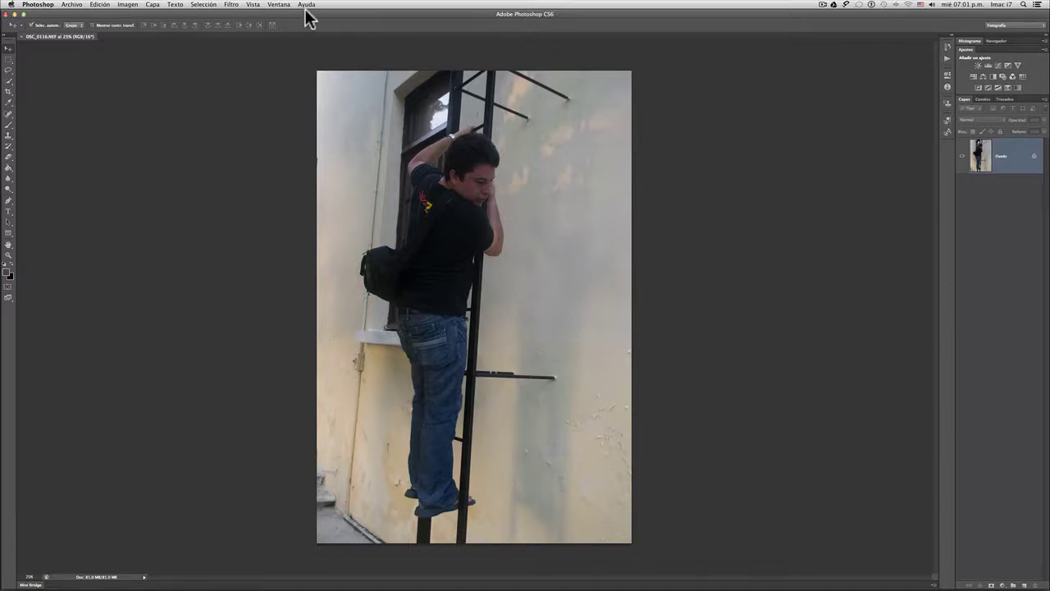
# - Start a Selección > Gama de colores selection and adjust its initial tolerance
pyautogui.click(203, 4)
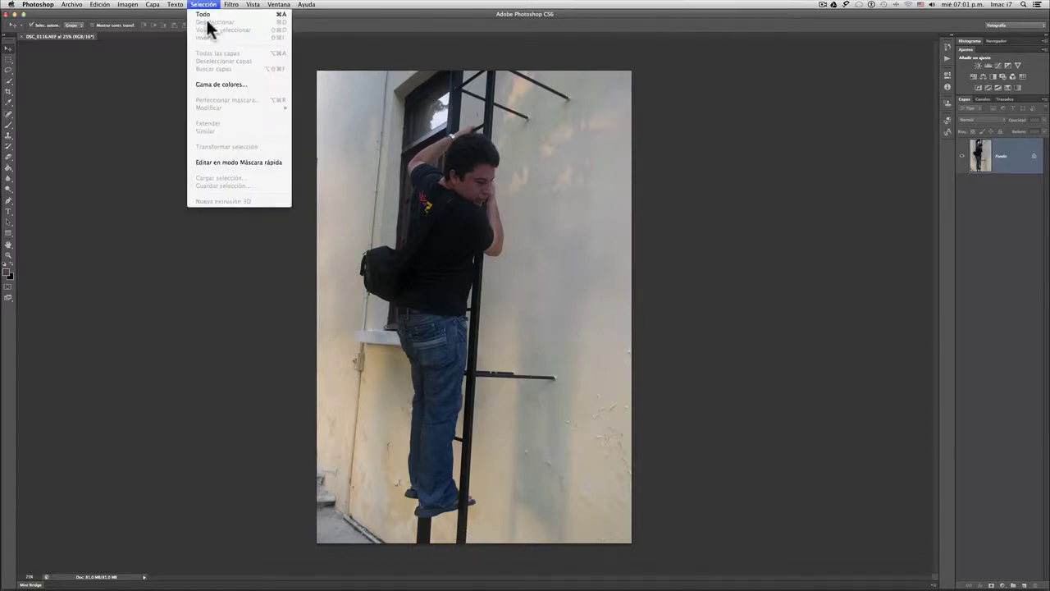
pyautogui.click(231, 82)
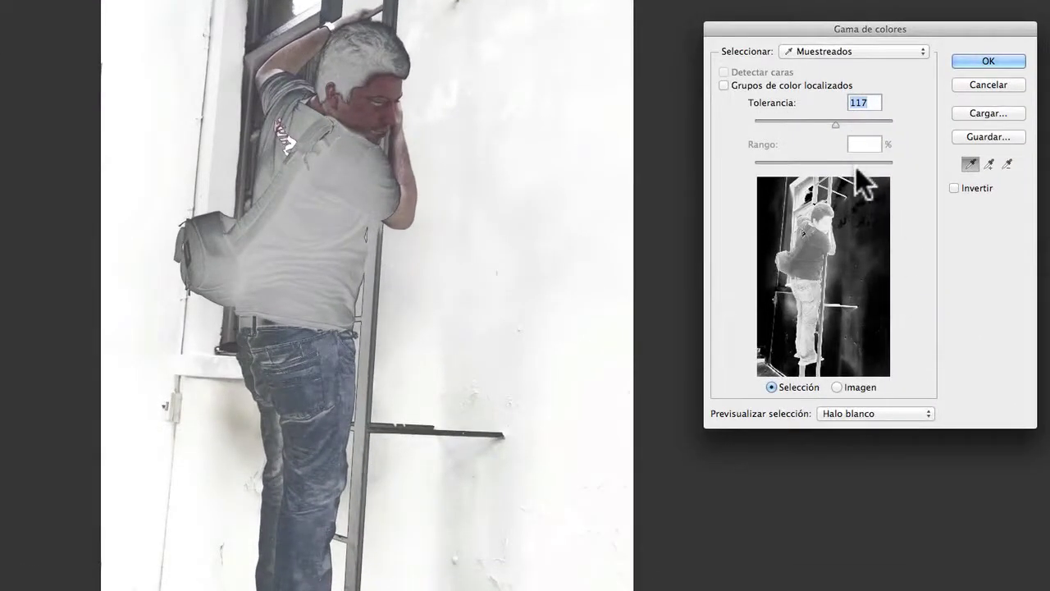
pyautogui.moveTo(832, 121)
pyautogui.mouseDown()
pyautogui.moveTo(780, 128)
pyautogui.moveTo(841, 127)
pyautogui.mouseUp()
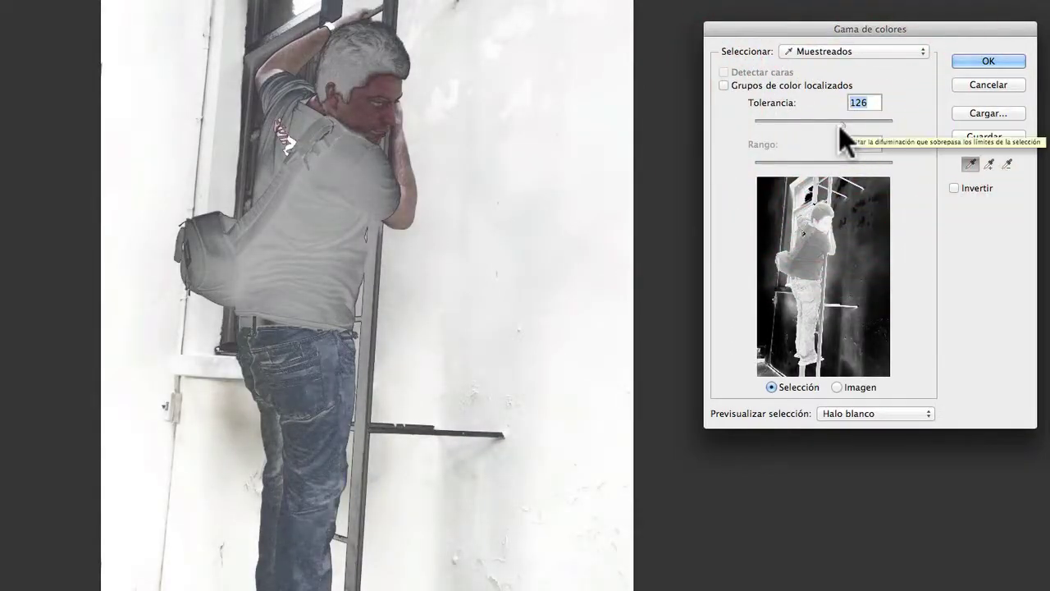
pyautogui.moveTo(840, 125); pyautogui.dragTo(842, 121)
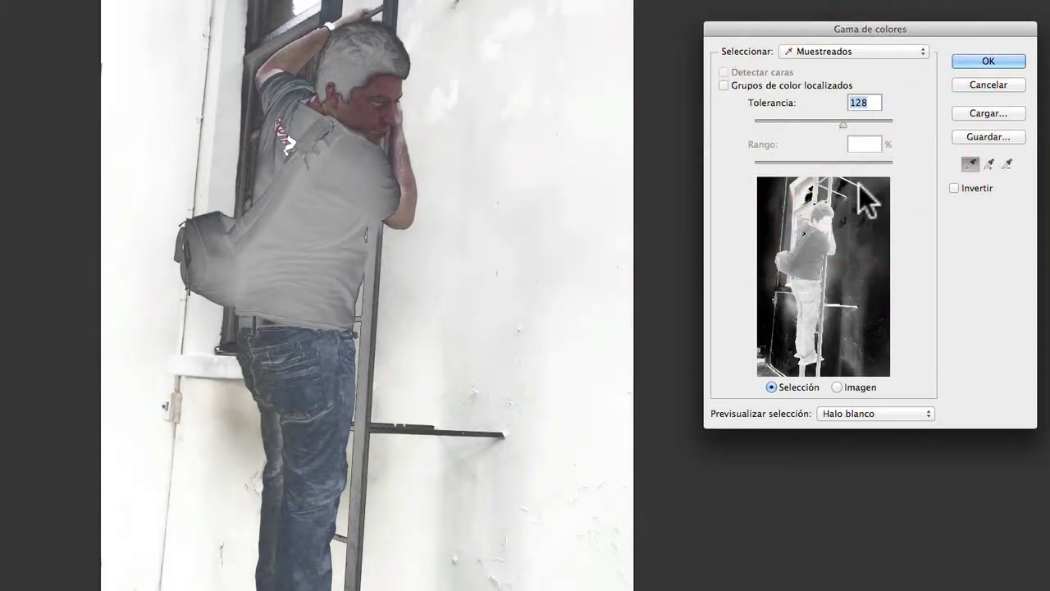
pyautogui.click(969, 163)
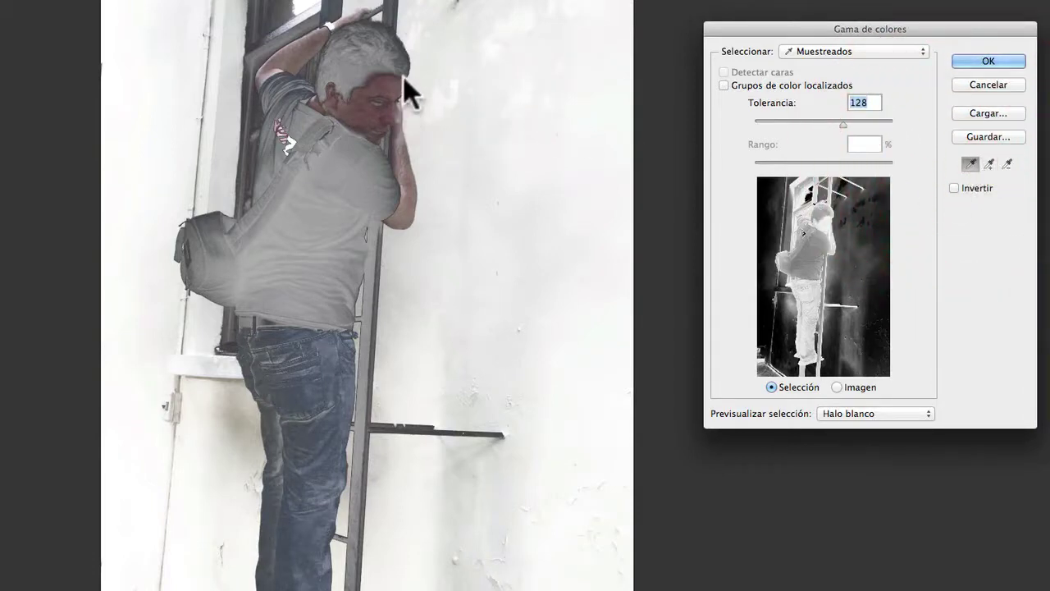
# - Sample the climber's face, hair, shirt and jeans, set tolerance 130 and confirm
pyautogui.click(366, 115)
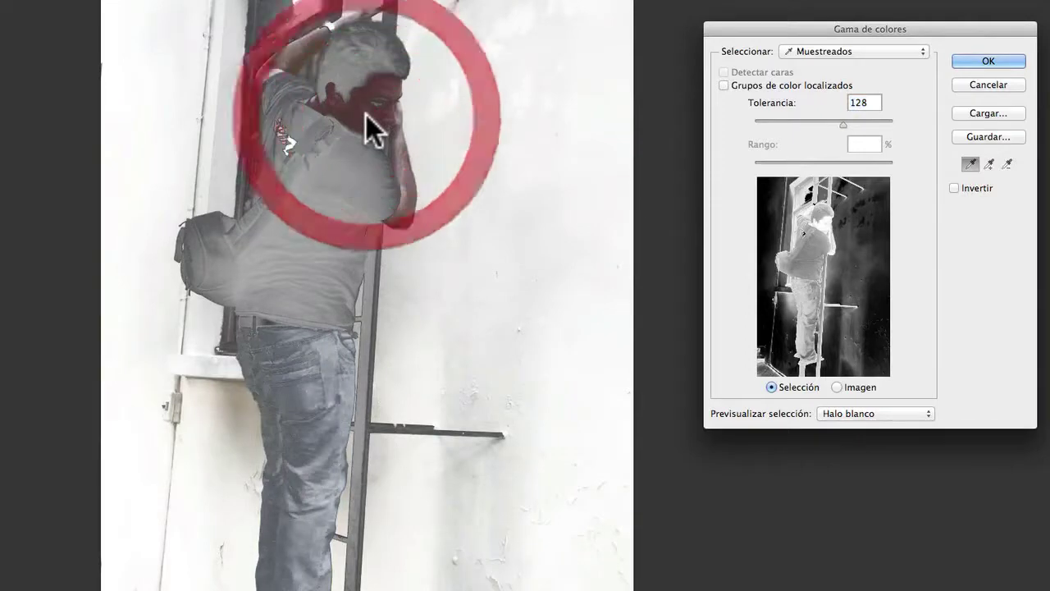
pyautogui.click(358, 62)
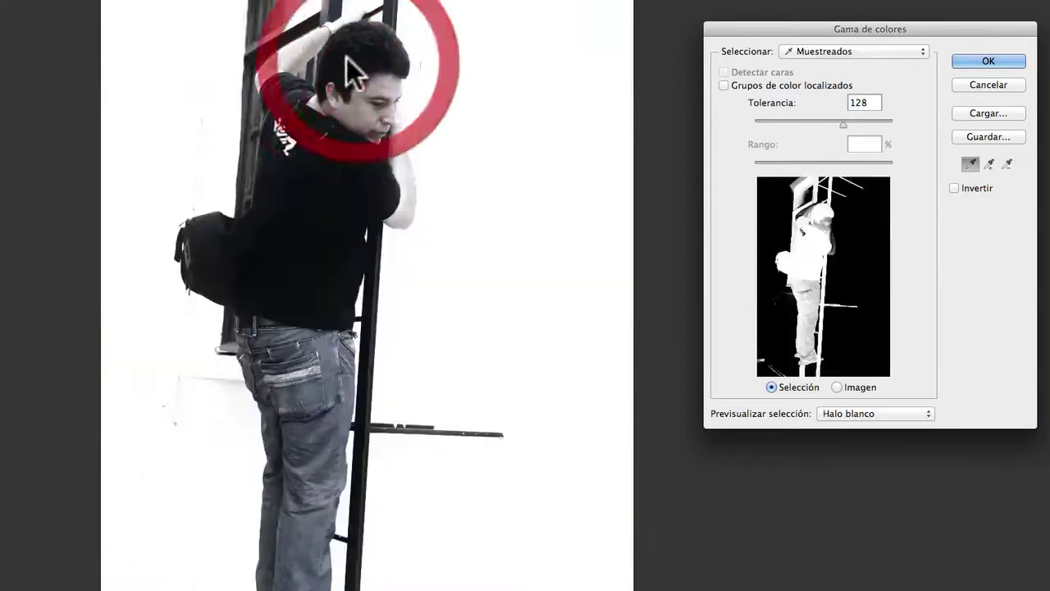
pyautogui.click(291, 182)
pyautogui.click(307, 415)
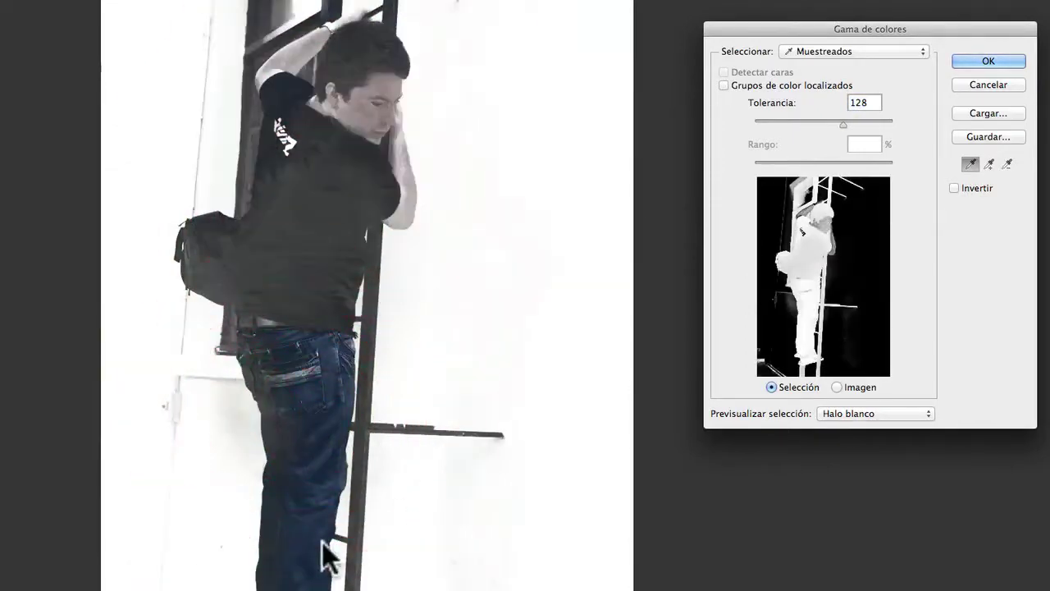
pyautogui.click(303, 567)
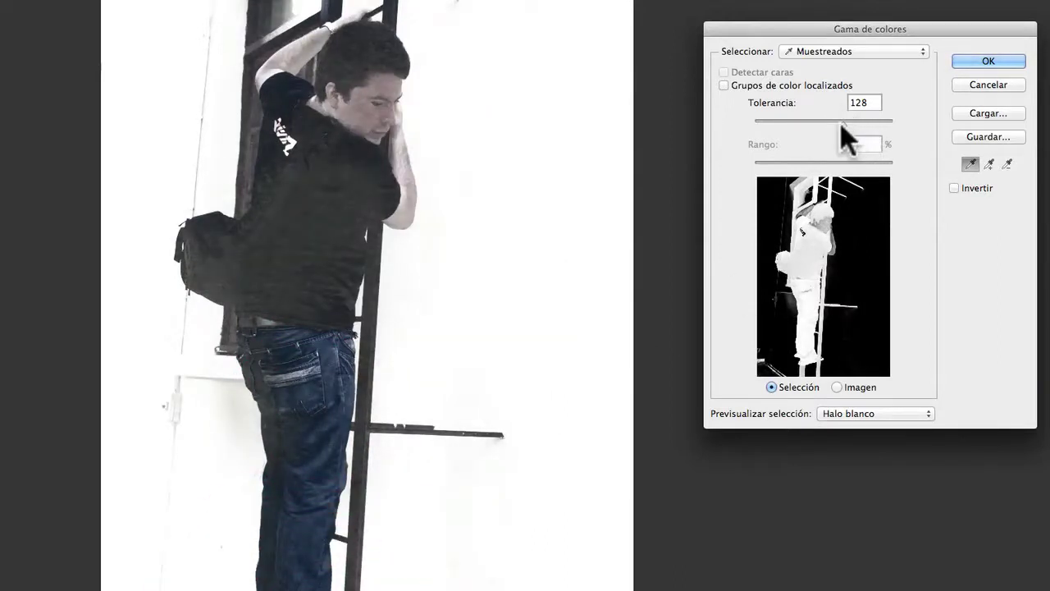
pyautogui.moveTo(842, 123)
pyautogui.mouseDown()
pyautogui.moveTo(867, 123)
pyautogui.moveTo(828, 125)
pyautogui.mouseUp()
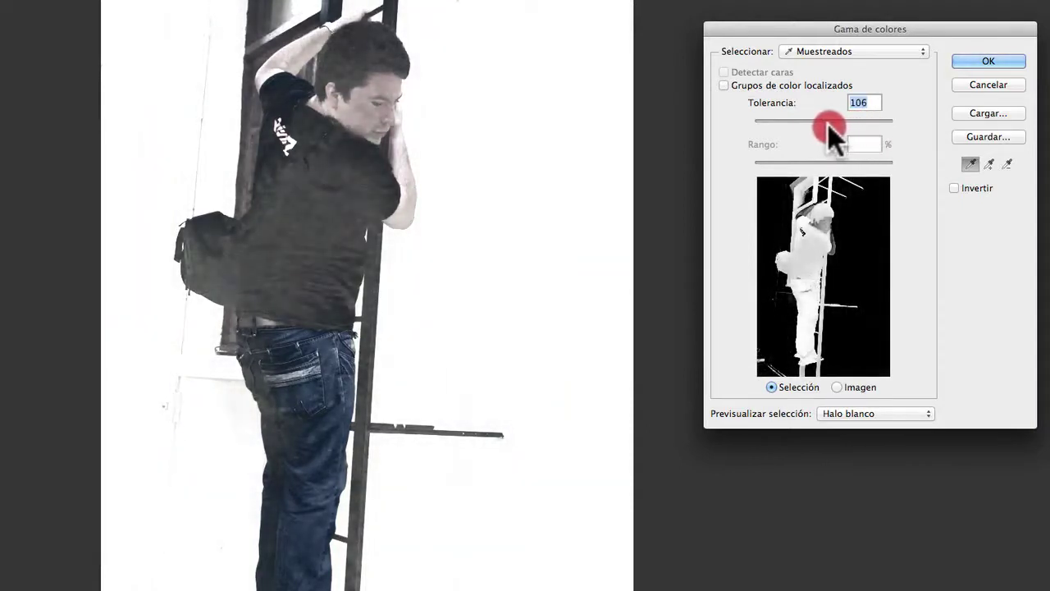
pyautogui.moveTo(828, 124); pyautogui.dragTo(845, 125)
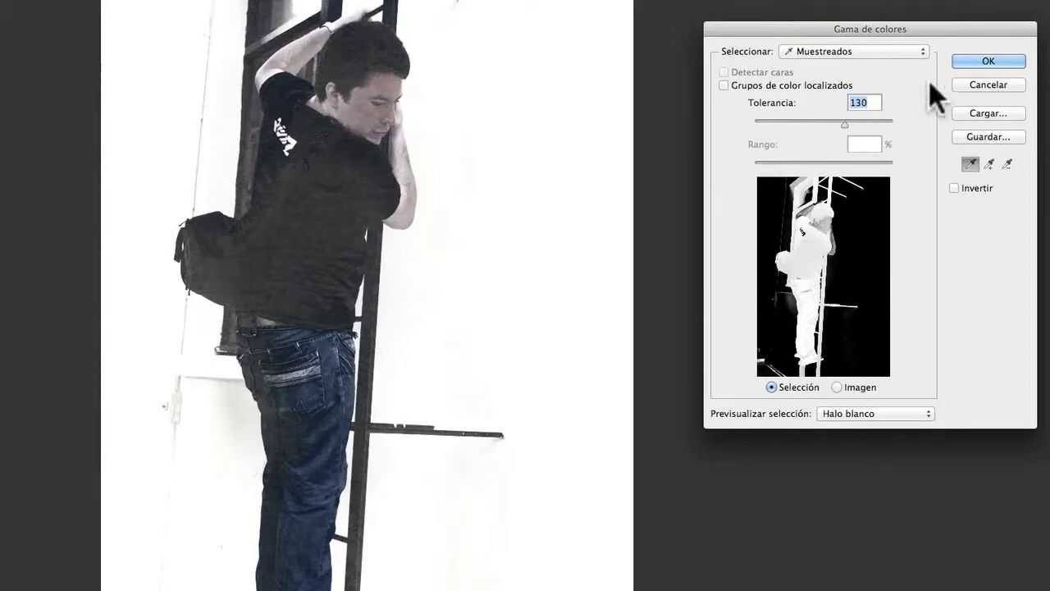
pyautogui.click(976, 58)
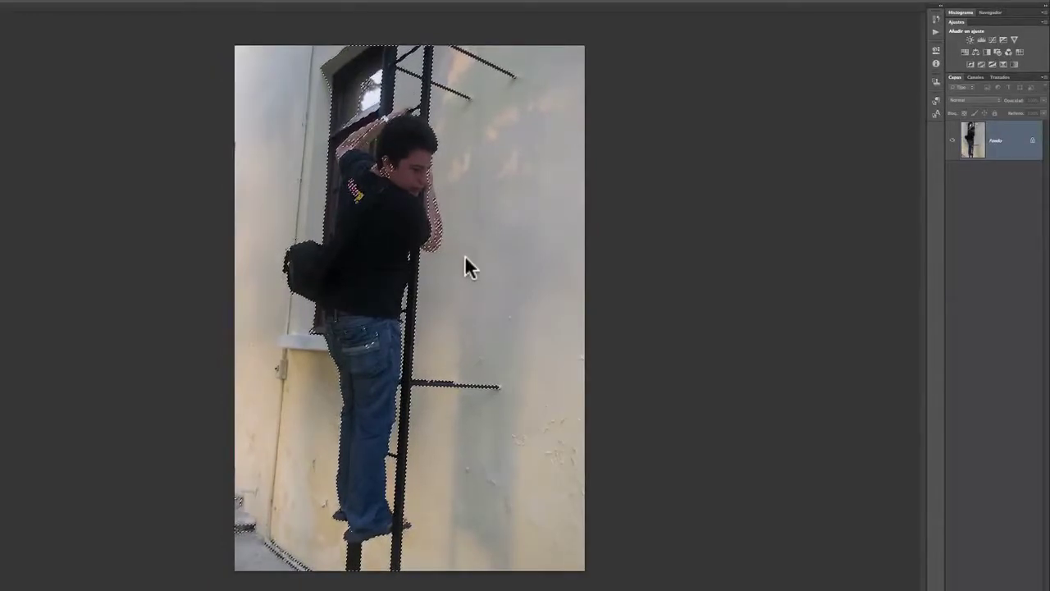
# - Add a Curves layer masked to the climber and lift a midpoint to Input 130, Output 157
pyautogui.click(994, 40)
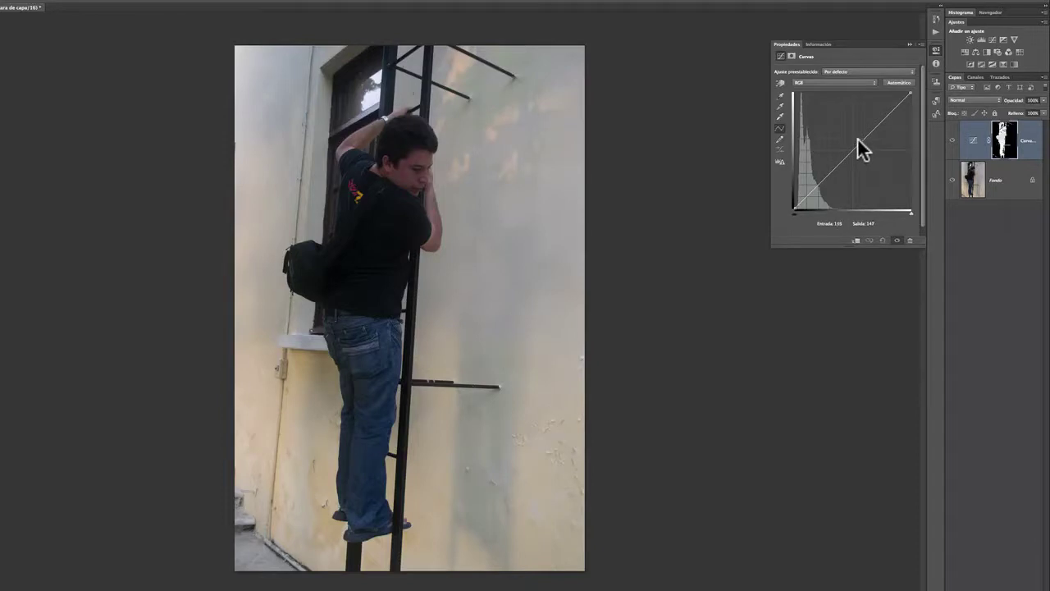
pyautogui.moveTo(857, 137); pyautogui.dragTo(839, 122)
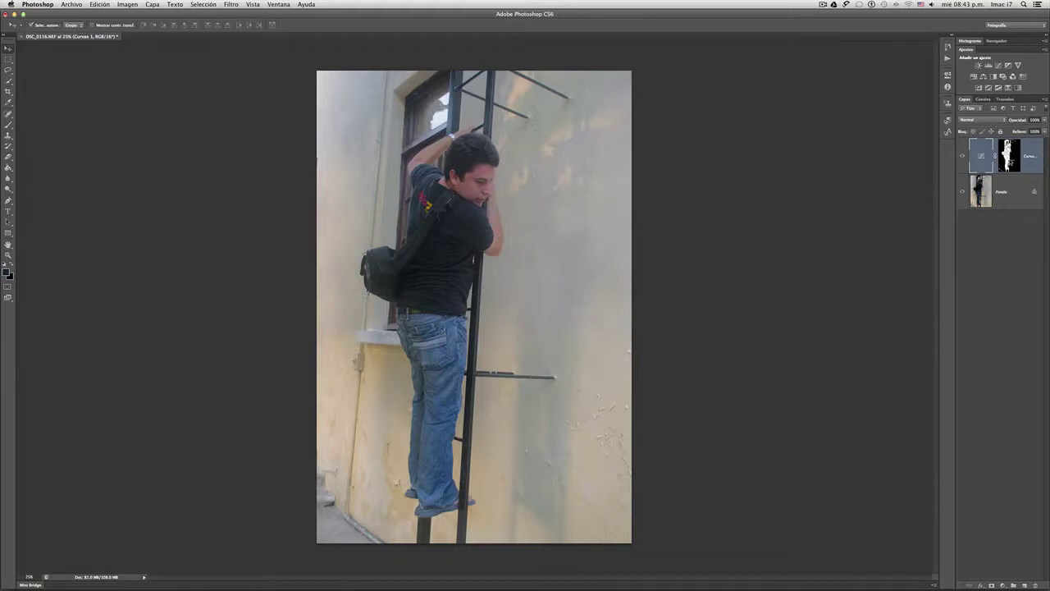
# - Load the Curves mask as a selection and add a Hue/Saturation layer with saturation lowered to -14
pyautogui.keyDown('super'); pyautogui.click(1007, 160); pyautogui.keyUp('super')
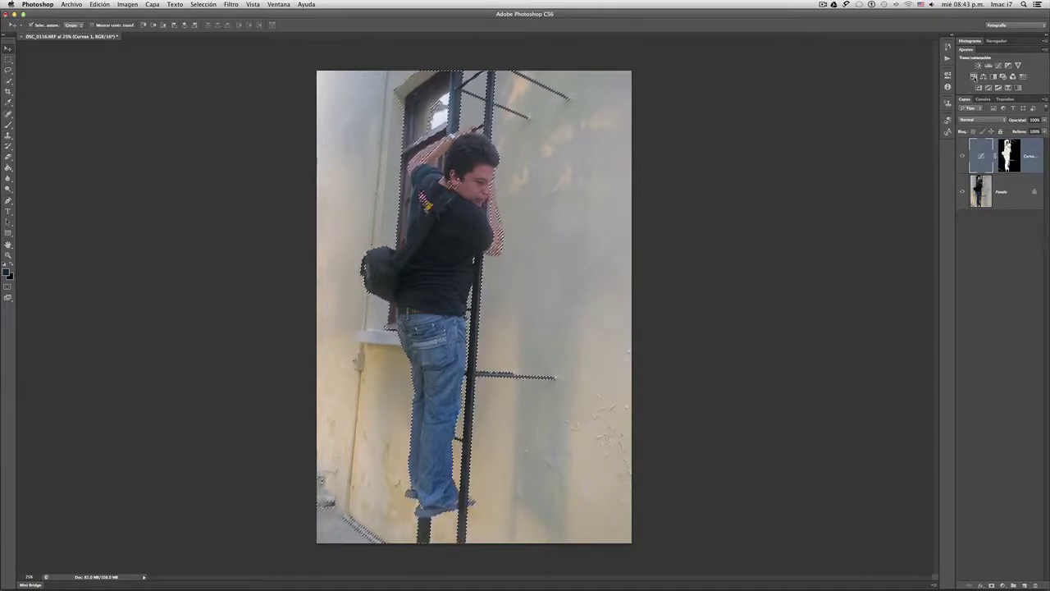
pyautogui.click(974, 77)
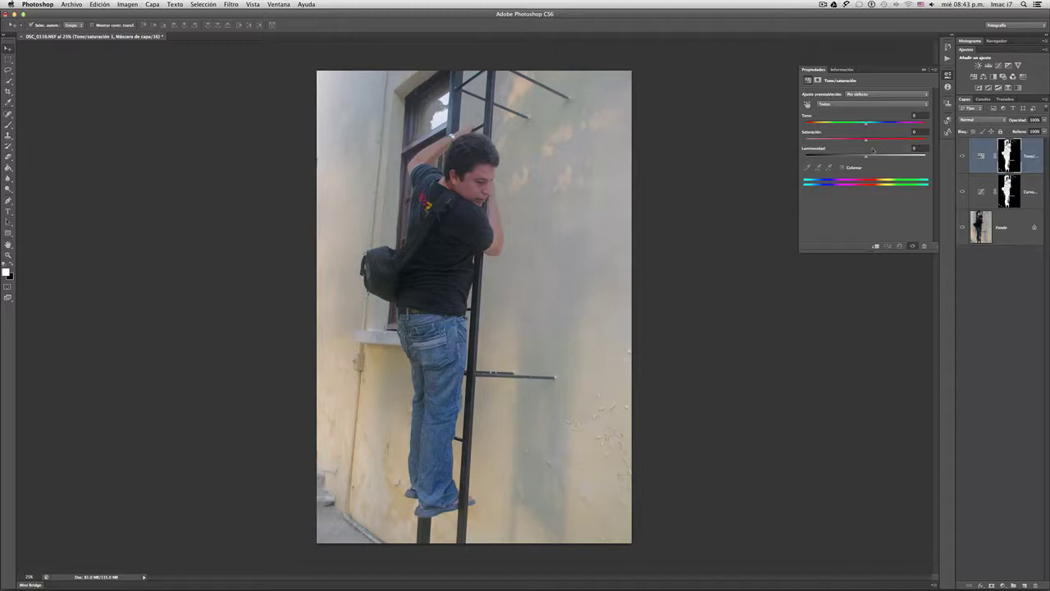
pyautogui.moveTo(867, 142); pyautogui.dragTo(848, 144)
pyautogui.moveTo(848, 142); pyautogui.dragTo(845, 145)
# - Try Colorize with green and magenta hues, then turn Colorize back off
pyautogui.click(842, 167)
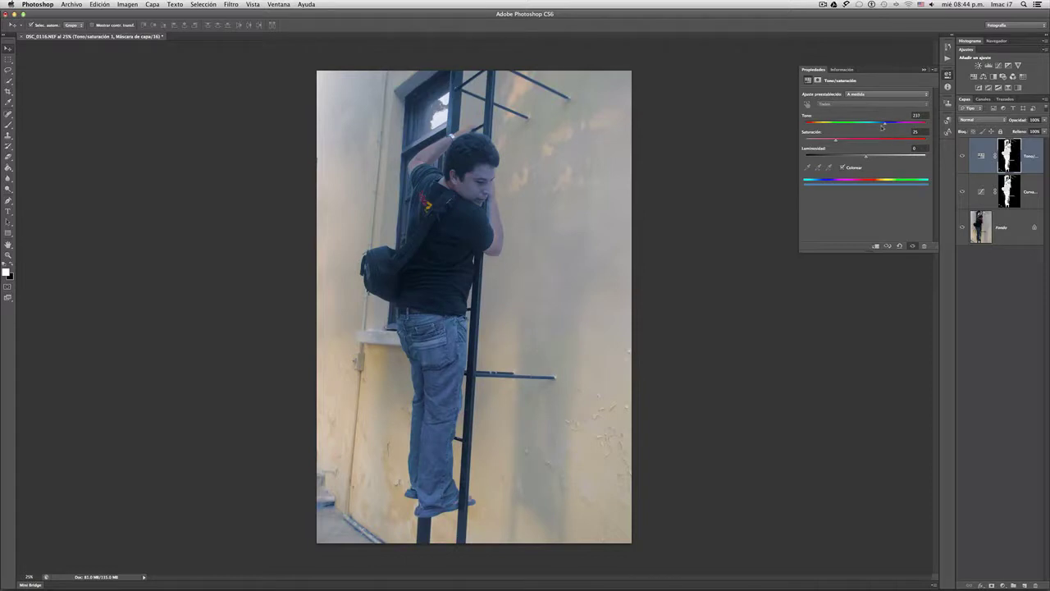
pyautogui.moveTo(883, 123); pyautogui.dragTo(857, 130)
pyautogui.moveTo(856, 129)
pyautogui.mouseDown()
pyautogui.moveTo(891, 129)
pyautogui.moveTo(870, 129)
pyautogui.mouseUp()
pyautogui.click(843, 168)
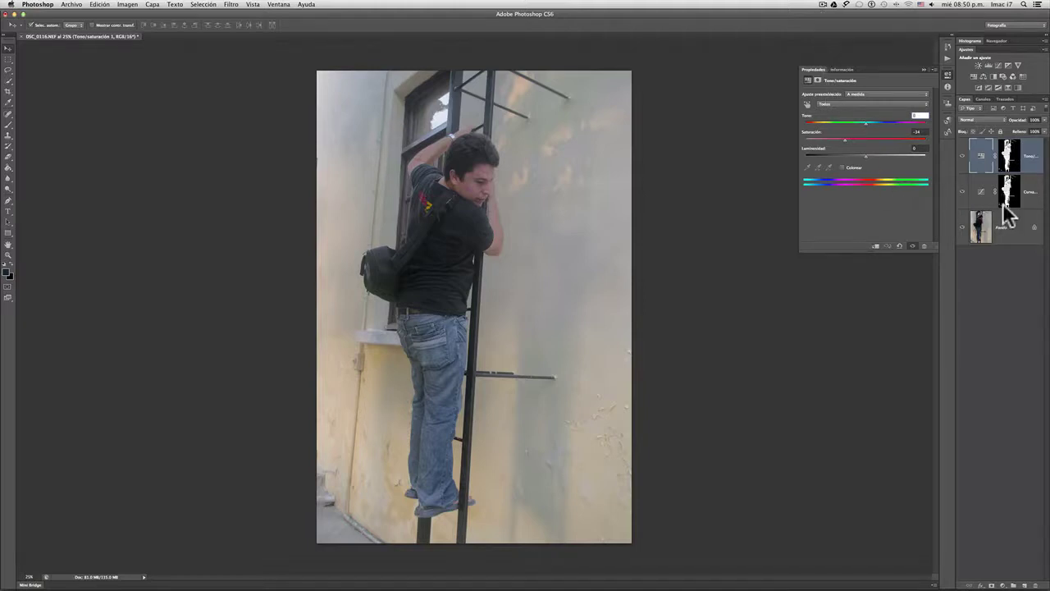
# - Reopen the Curves 1 settings, add a curve point and return the black point to Input 0
pyautogui.click(981, 190)
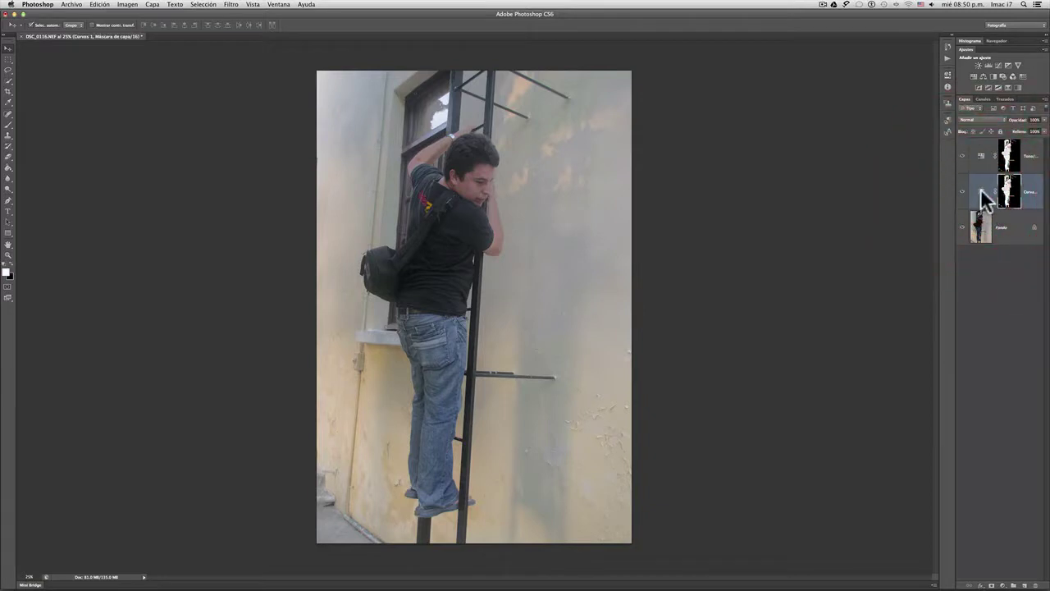
pyautogui.doubleClick(981, 191)
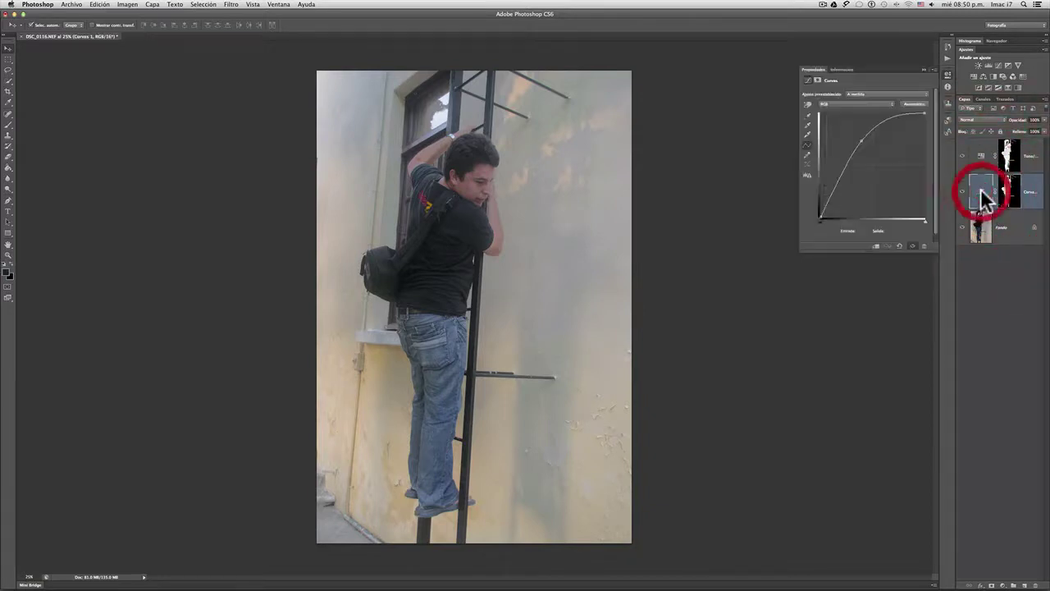
pyautogui.click(860, 140)
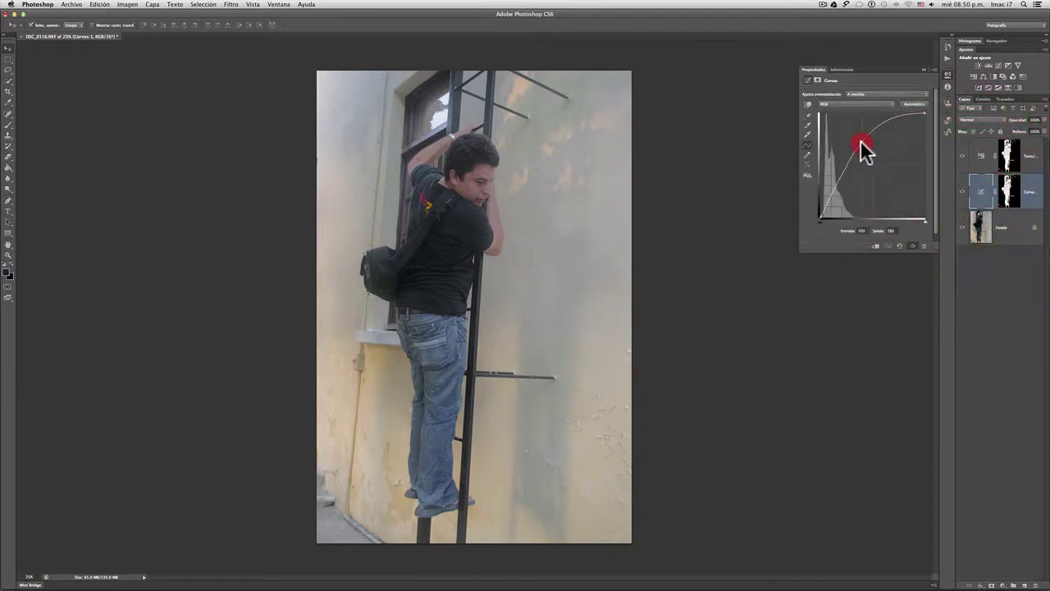
pyautogui.moveTo(819, 215); pyautogui.dragTo(822, 215)
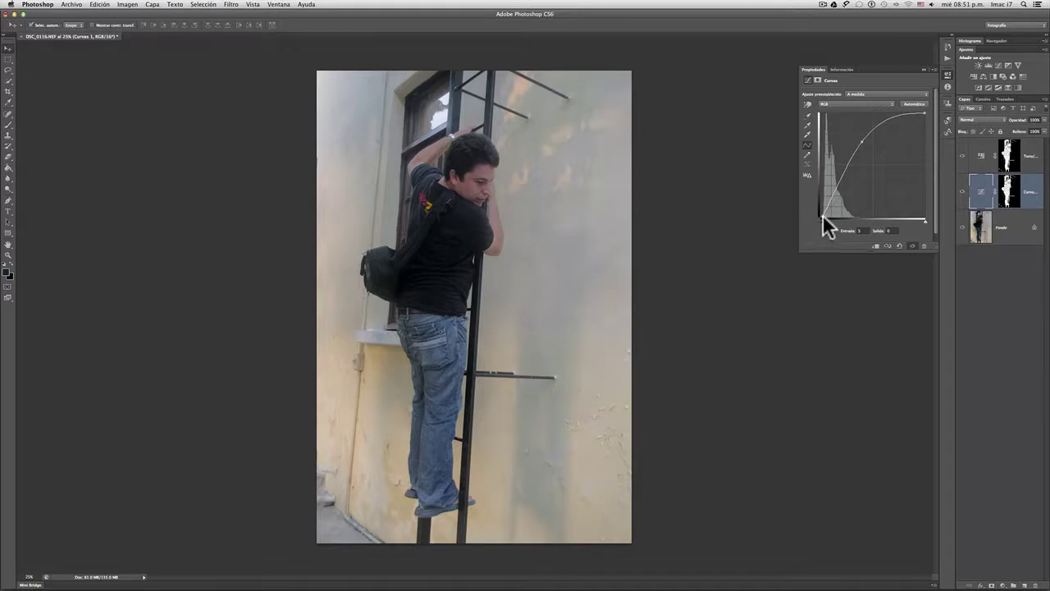
pyautogui.moveTo(823, 216); pyautogui.dragTo(819, 215)
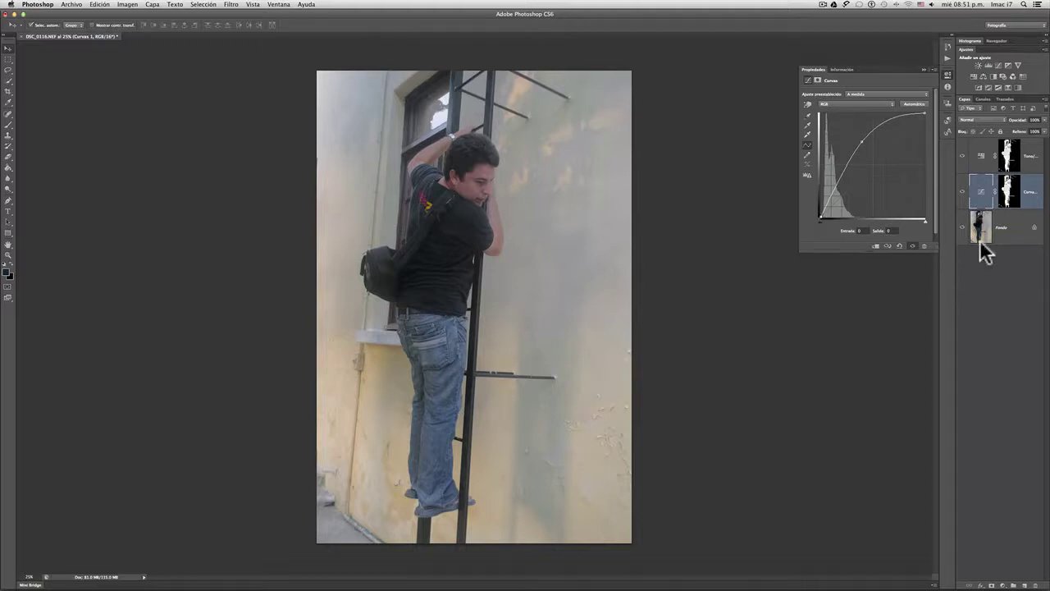
# - Display the Curves 1 layer mask alone as a black-and-white image on the canvas
pyautogui.click(1011, 191)
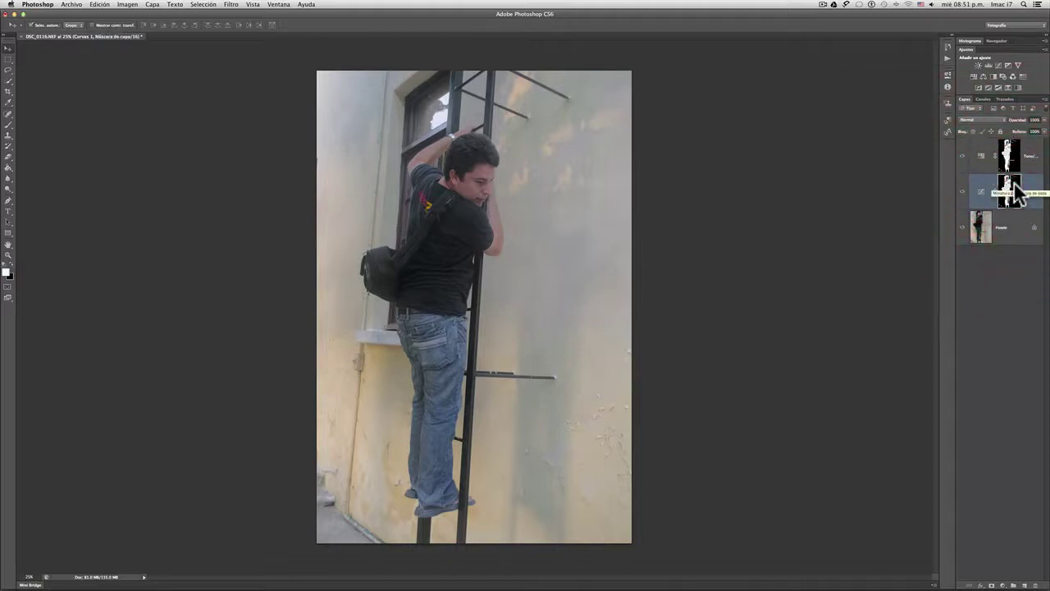
pyautogui.press('alt')
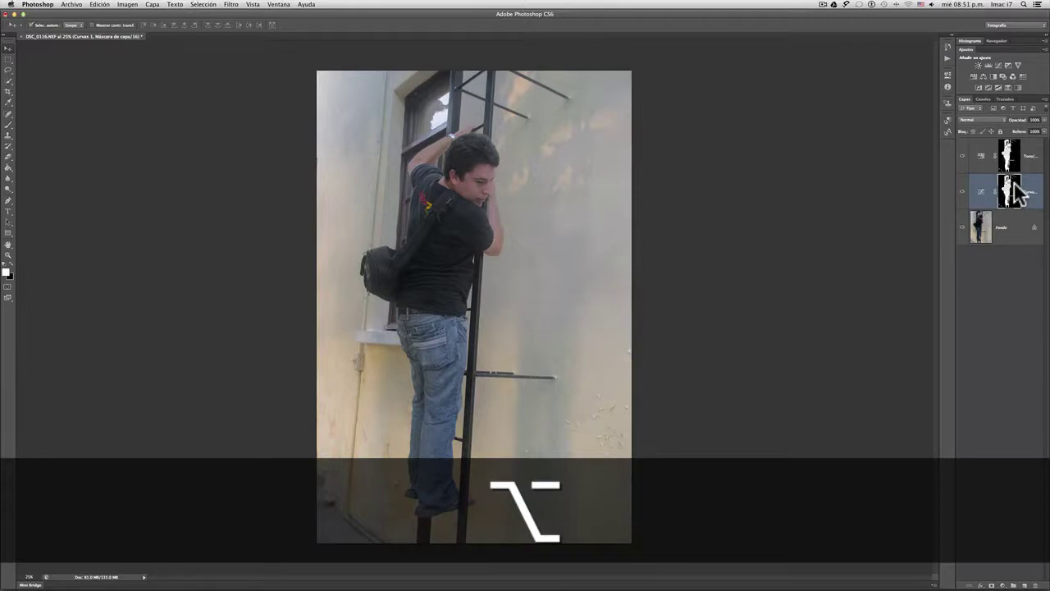
pyautogui.keyDown('alt'); pyautogui.click(1015, 191); pyautogui.keyUp('alt')
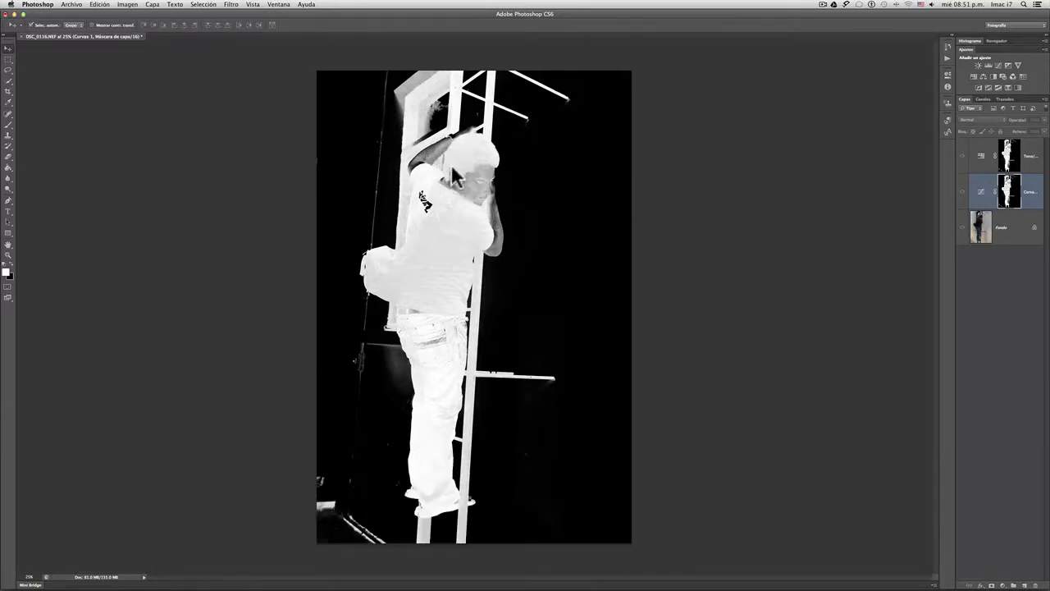
# - Compare it with the Hue/Saturation mask, then bring up the Curves mask properties
pyautogui.click(1011, 197)
pyautogui.click(1014, 162)
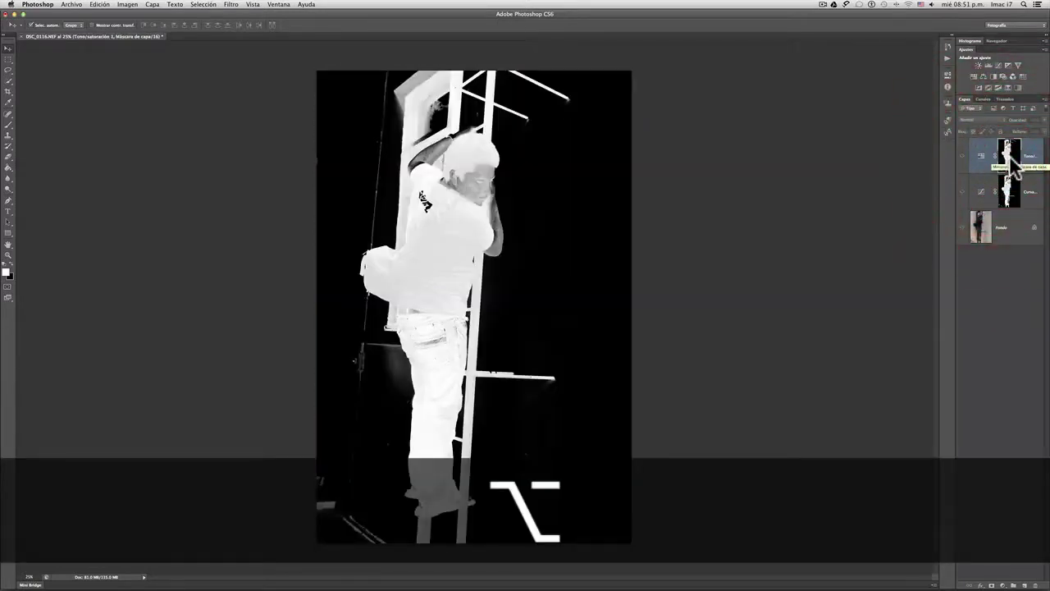
pyautogui.keyDown('alt'); pyautogui.click(1014, 162); pyautogui.keyUp('alt')
pyautogui.keyDown('alt'); pyautogui.click(1014, 162); pyautogui.keyUp('alt')
pyautogui.click(1011, 194)
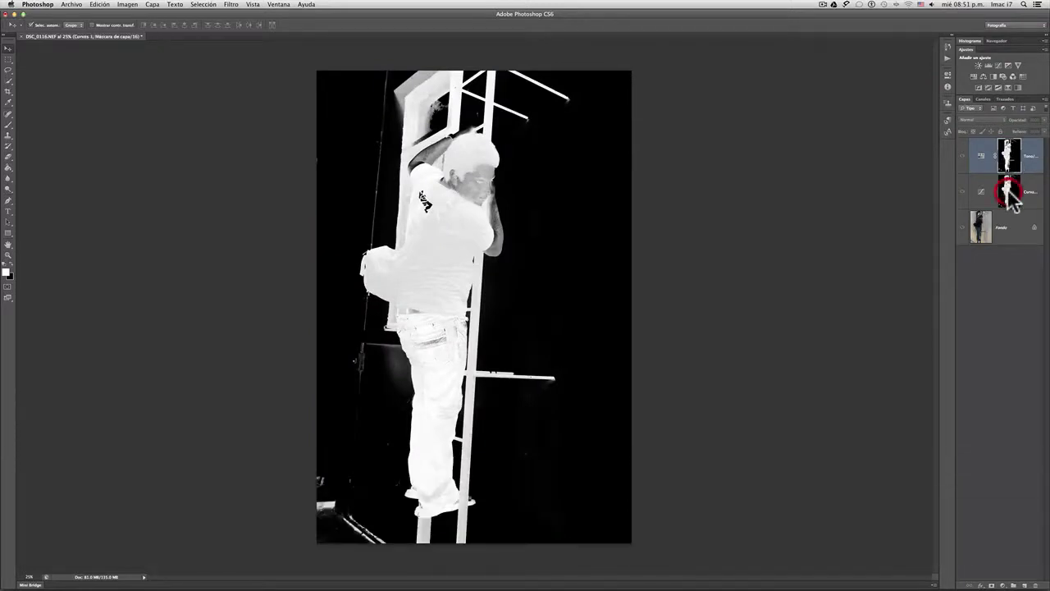
pyautogui.doubleClick(1010, 194)
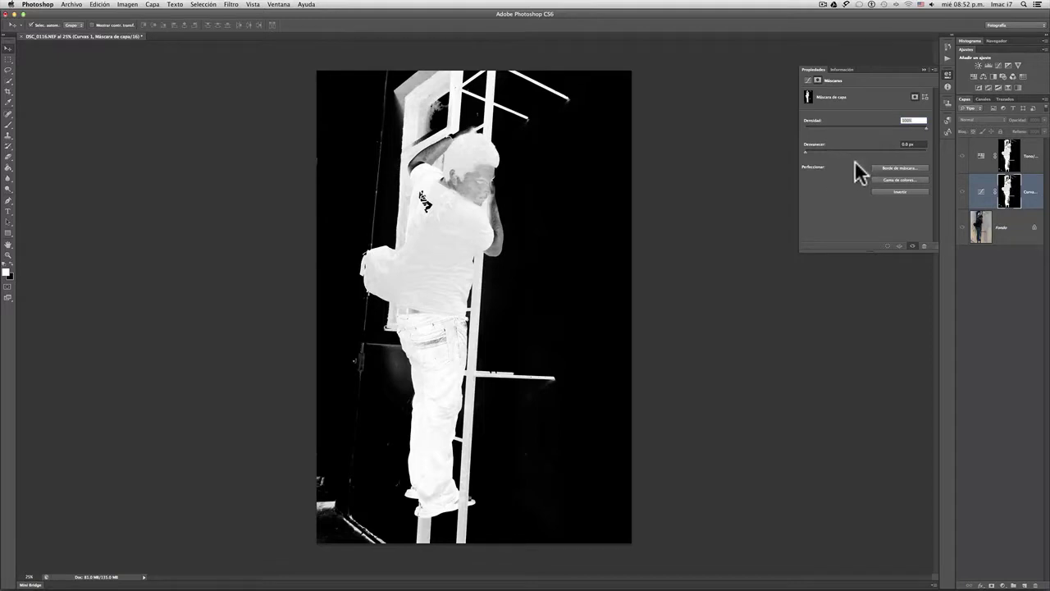
# - Feather the Curves 1 mask to 4.6 px, close the panel and exit mask view
pyautogui.moveTo(806, 151); pyautogui.dragTo(833, 153)
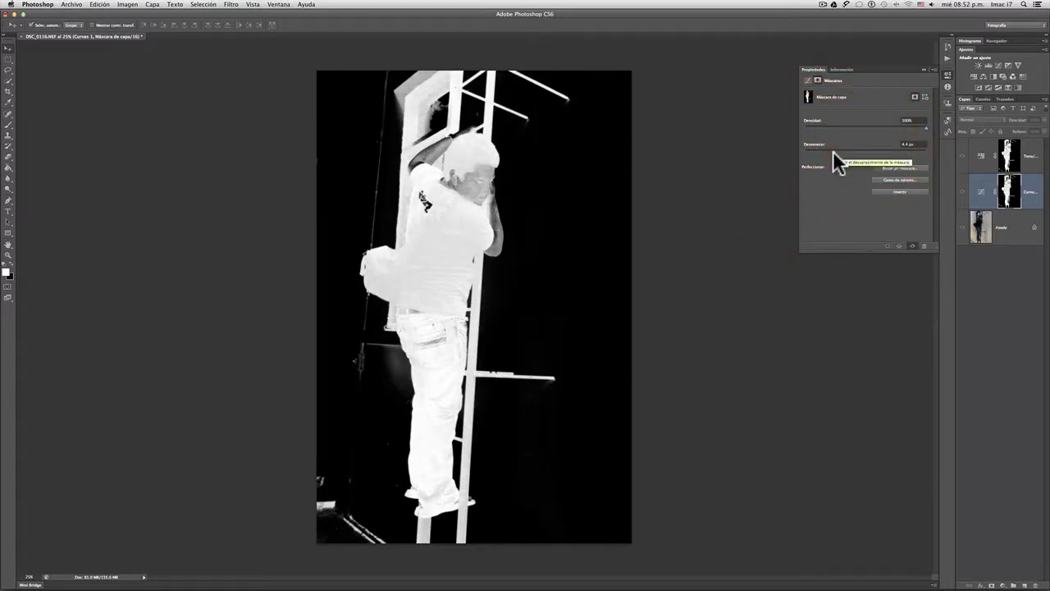
pyautogui.moveTo(832, 150); pyautogui.dragTo(845, 149)
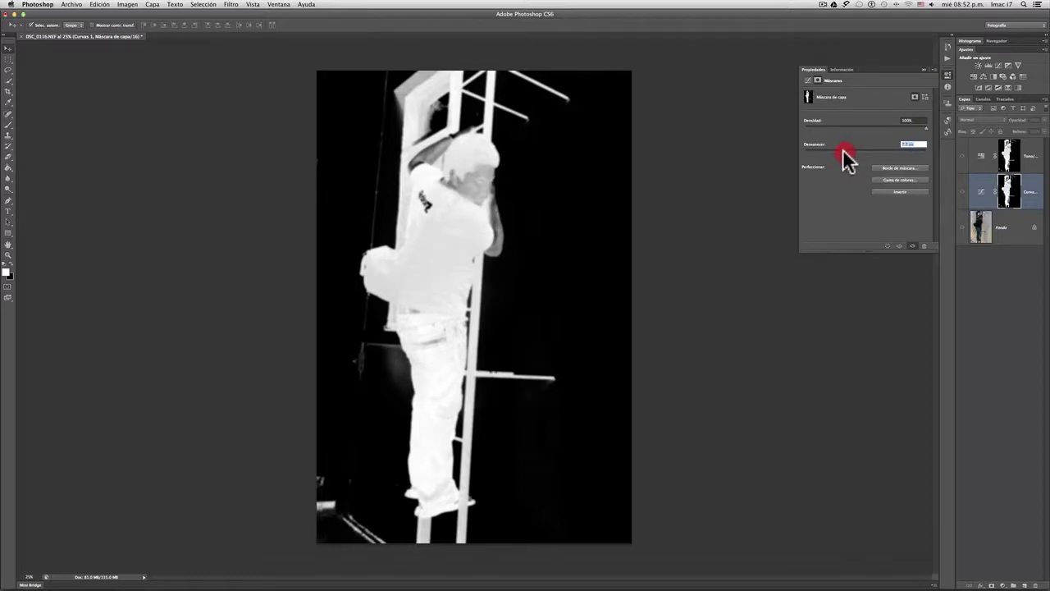
pyautogui.moveTo(842, 151); pyautogui.dragTo(837, 151)
pyautogui.click(836, 150)
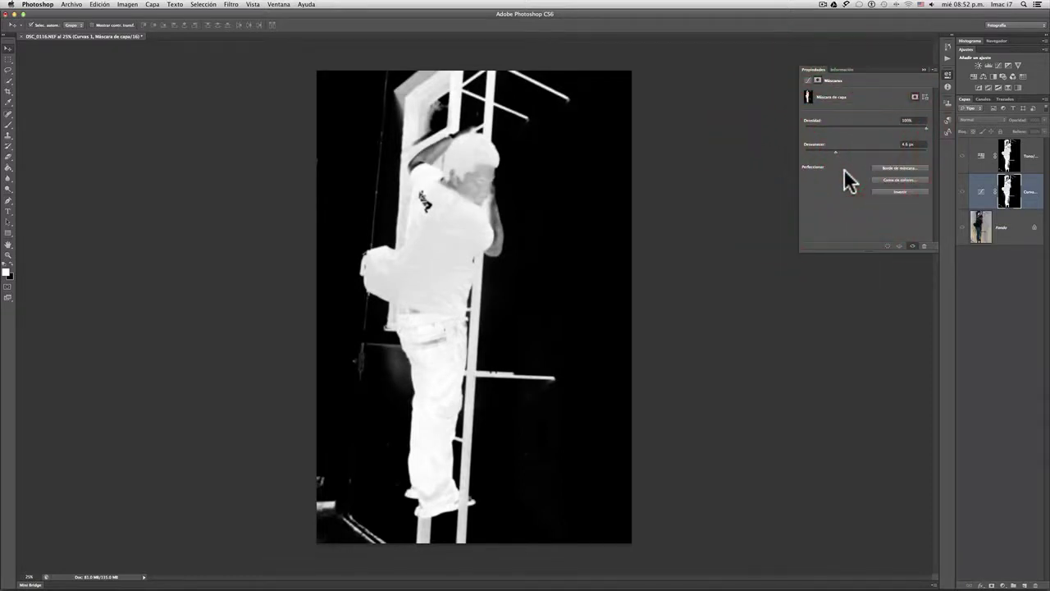
pyautogui.click(1009, 194)
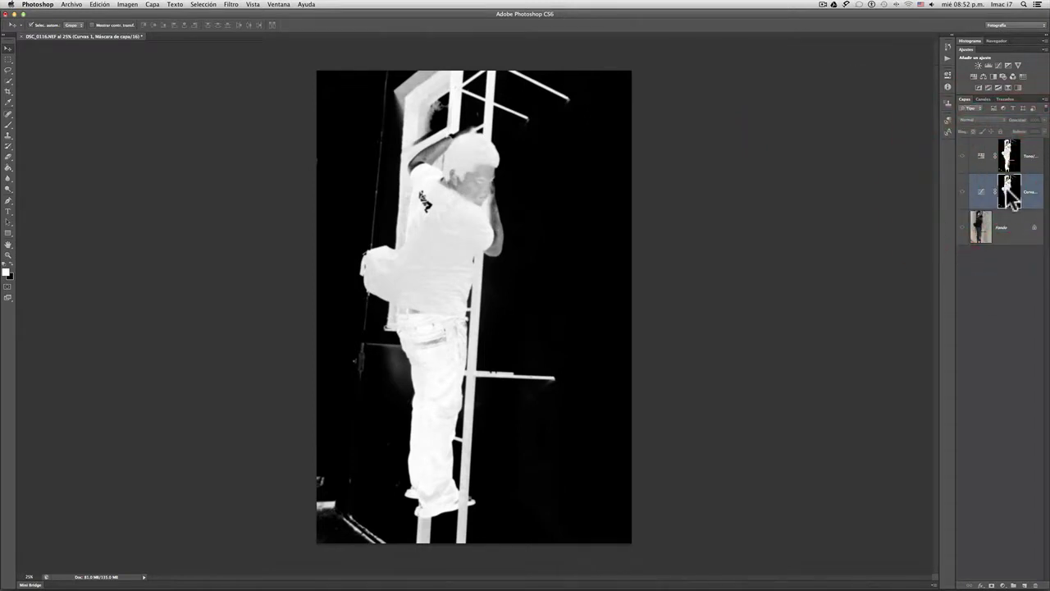
pyautogui.keyDown('alt'); pyautogui.click(1010, 194); pyautogui.keyUp('alt')
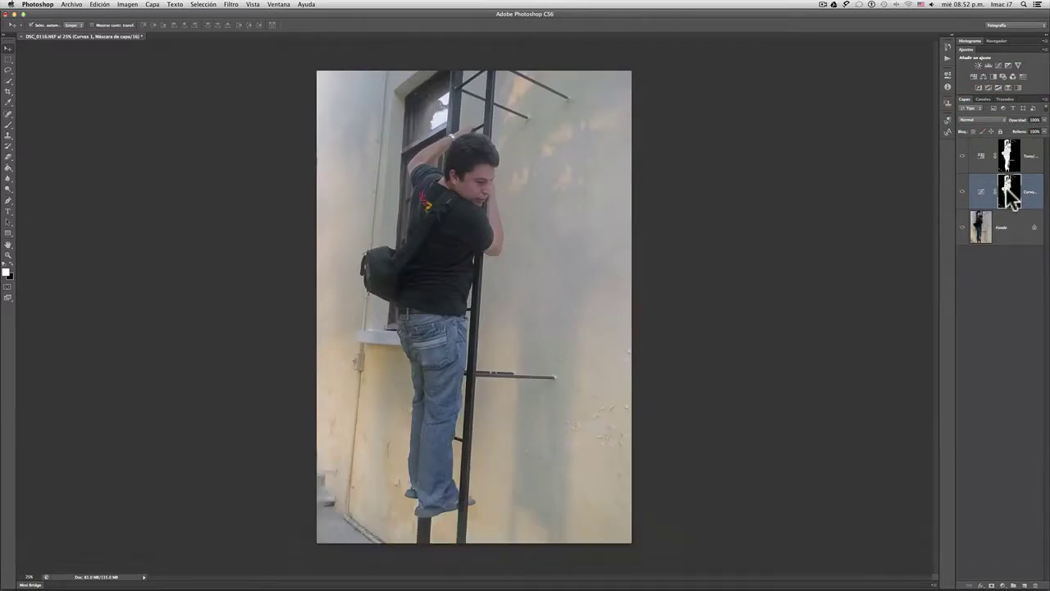
# - Fit the photo on screen and hide the Hue/Saturation and Curves layers to compare with the original
pyautogui.click(8, 243)
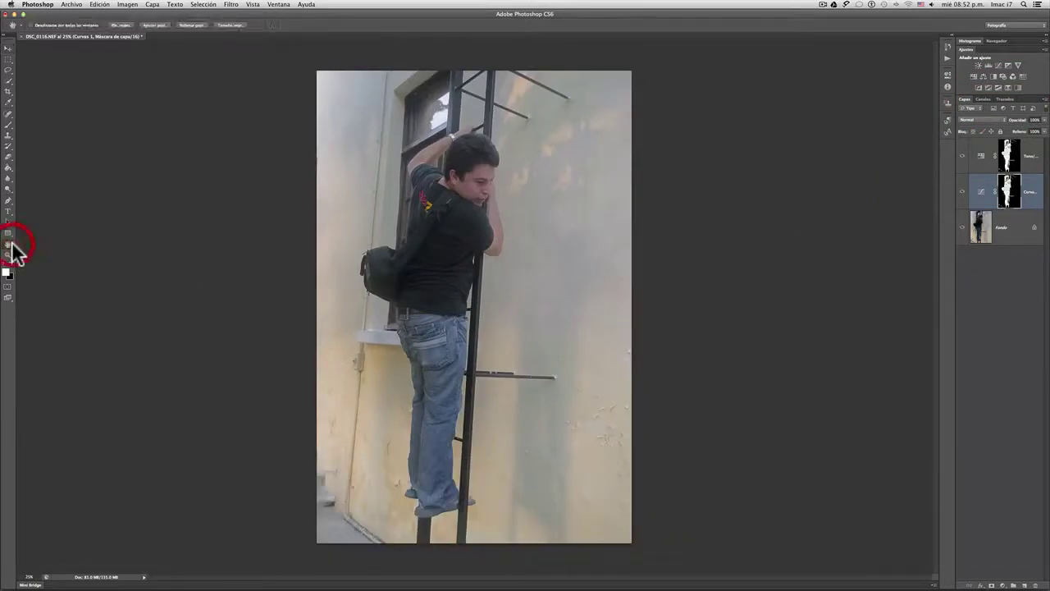
pyautogui.doubleClick(8, 244)
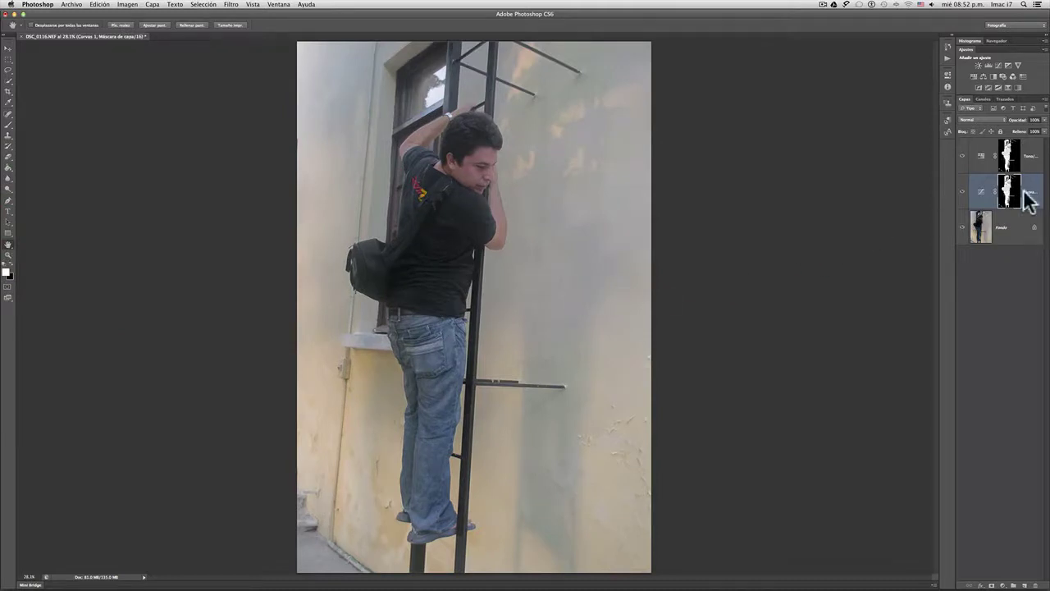
pyautogui.click(962, 156)
pyautogui.click(962, 191)
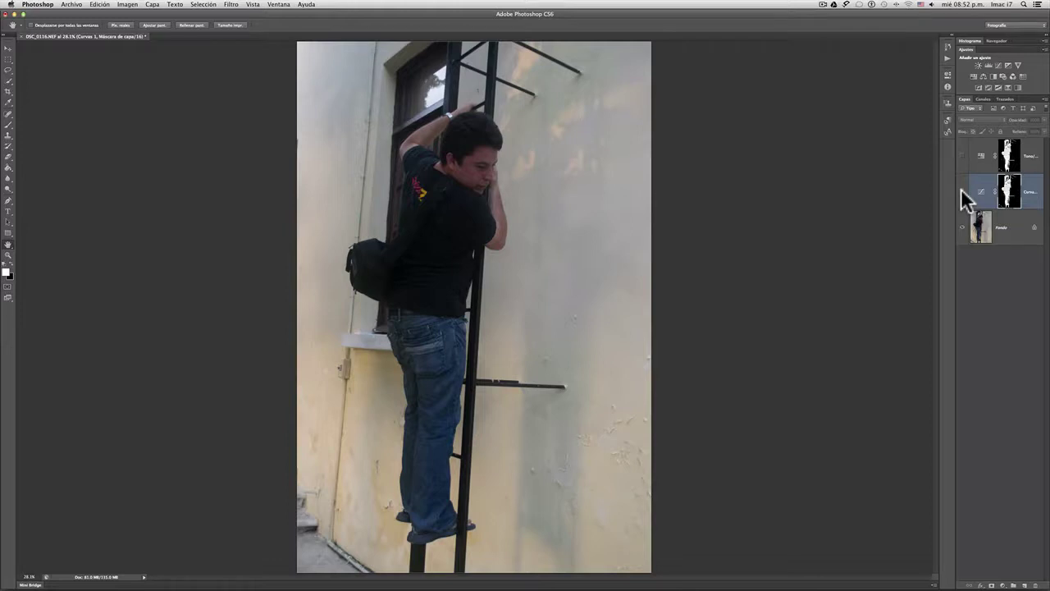
# - Show both adjustment layers again and raise the Curves black point to Input 7
pyautogui.click(962, 192)
pyautogui.click(963, 155)
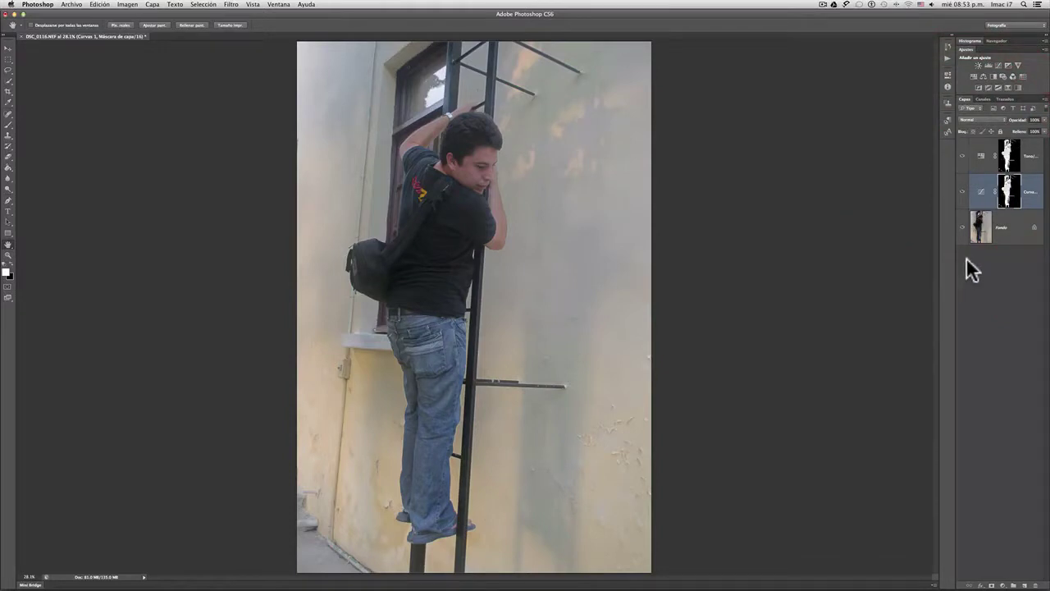
pyautogui.doubleClick(982, 193)
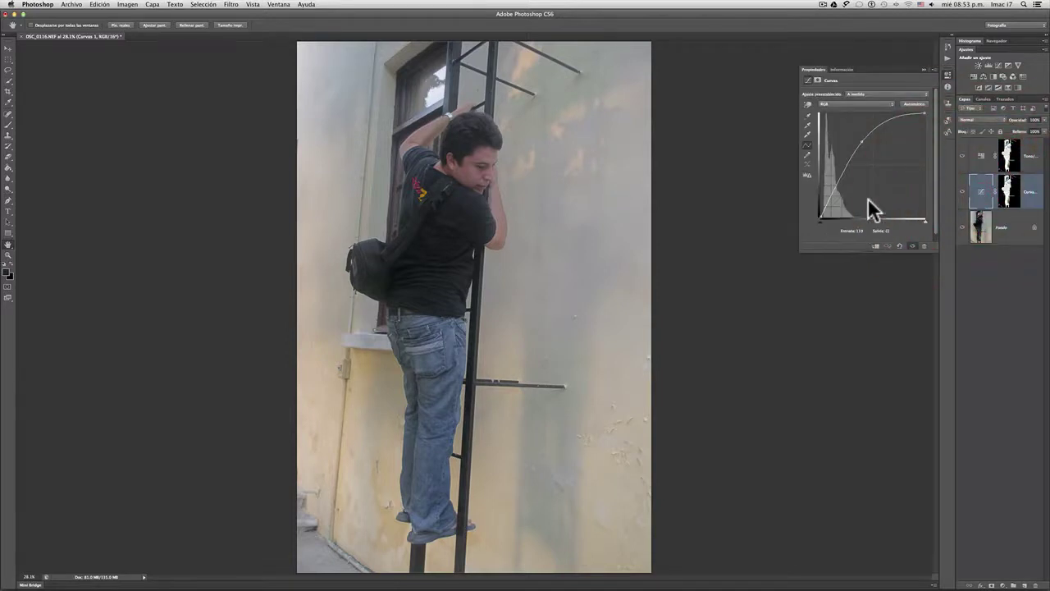
pyautogui.moveTo(821, 218); pyautogui.dragTo(823, 217)
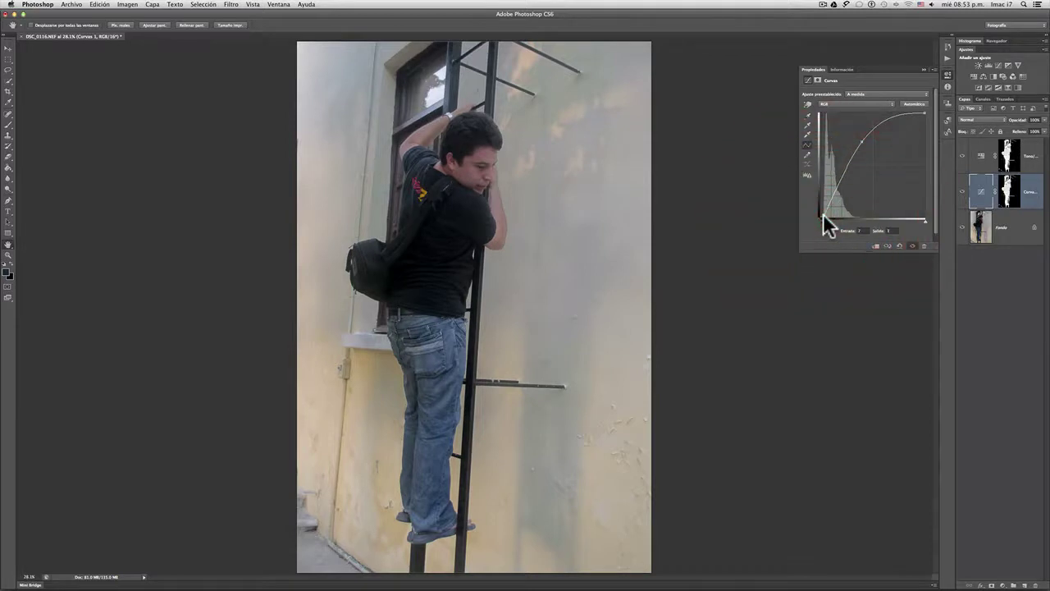
# - Collapse the Curves settings and toggle the Curves layer off and on to compare
pyautogui.click(962, 154)
pyautogui.click(962, 191)
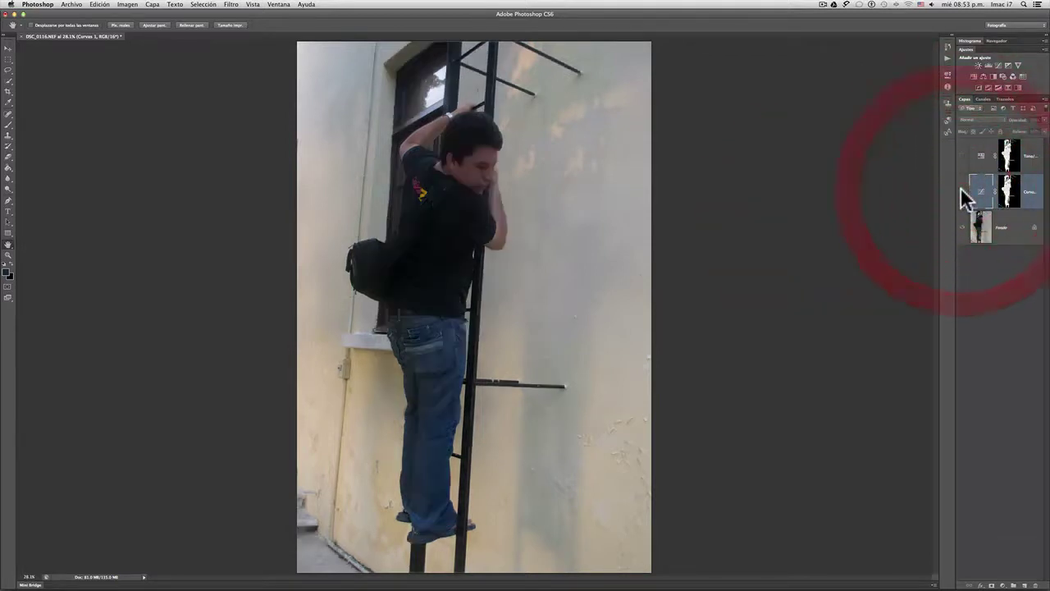
pyautogui.click(963, 191)
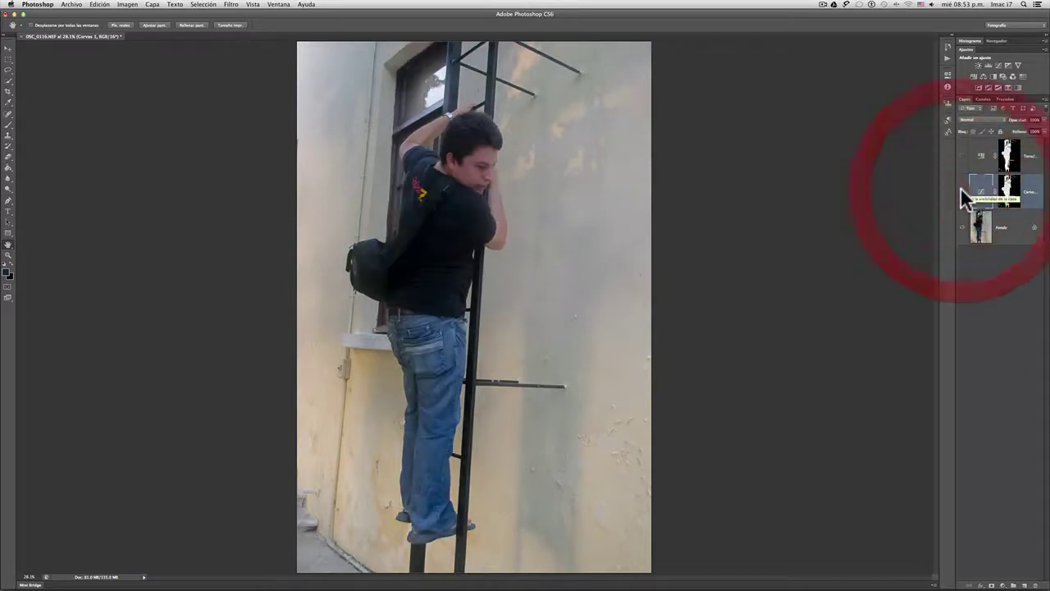